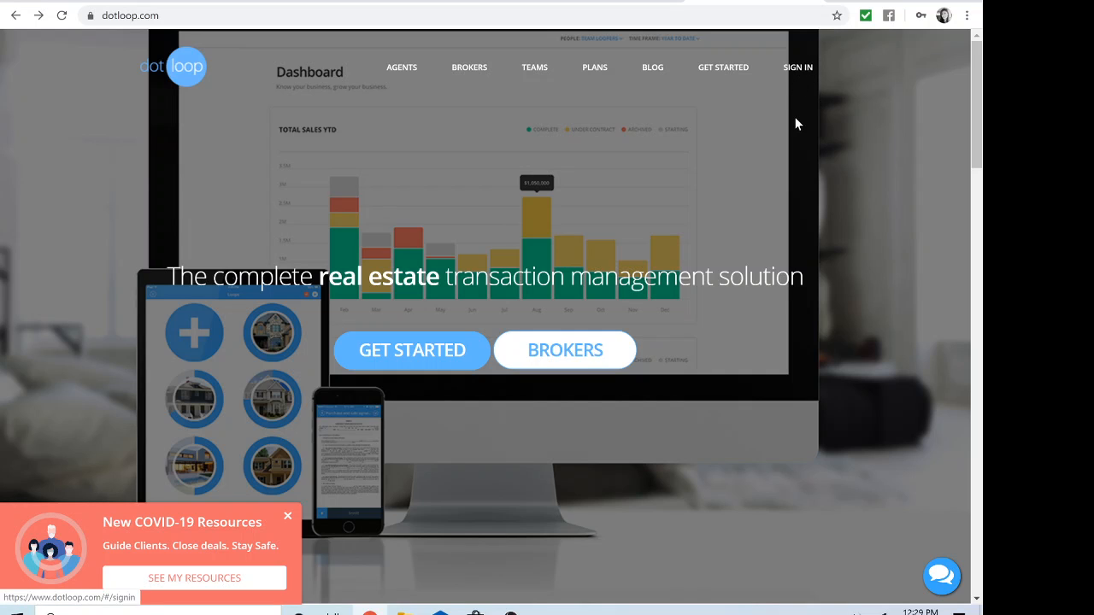
# Step: Sign in to dotloop using the saved work e-mail and the re-entered account password
pyautogui.click(795, 72)
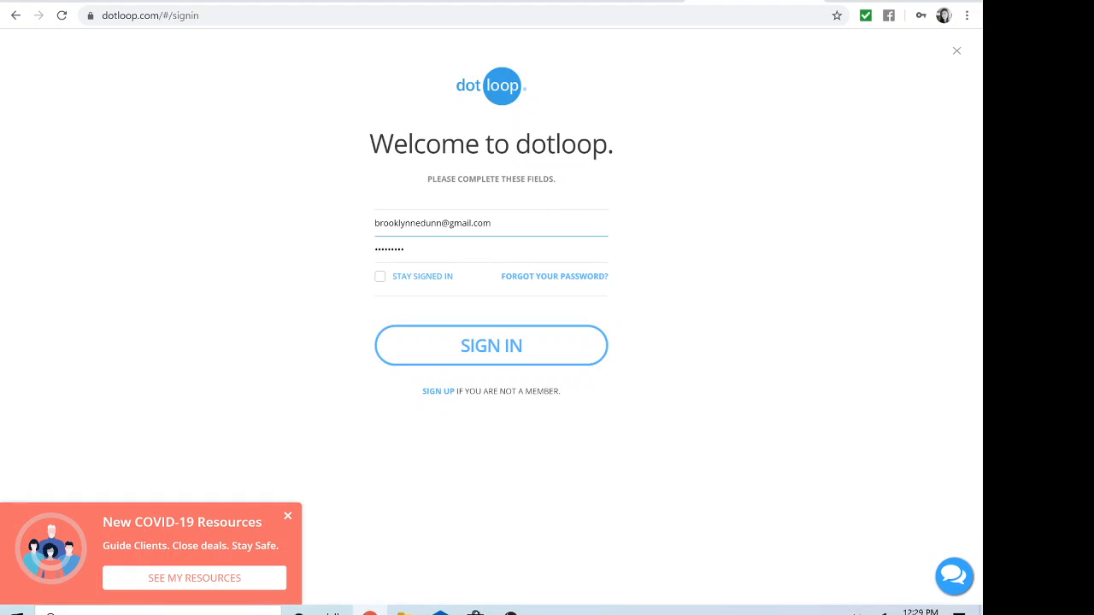
pyautogui.click(487, 222)
pyautogui.click(522, 255)
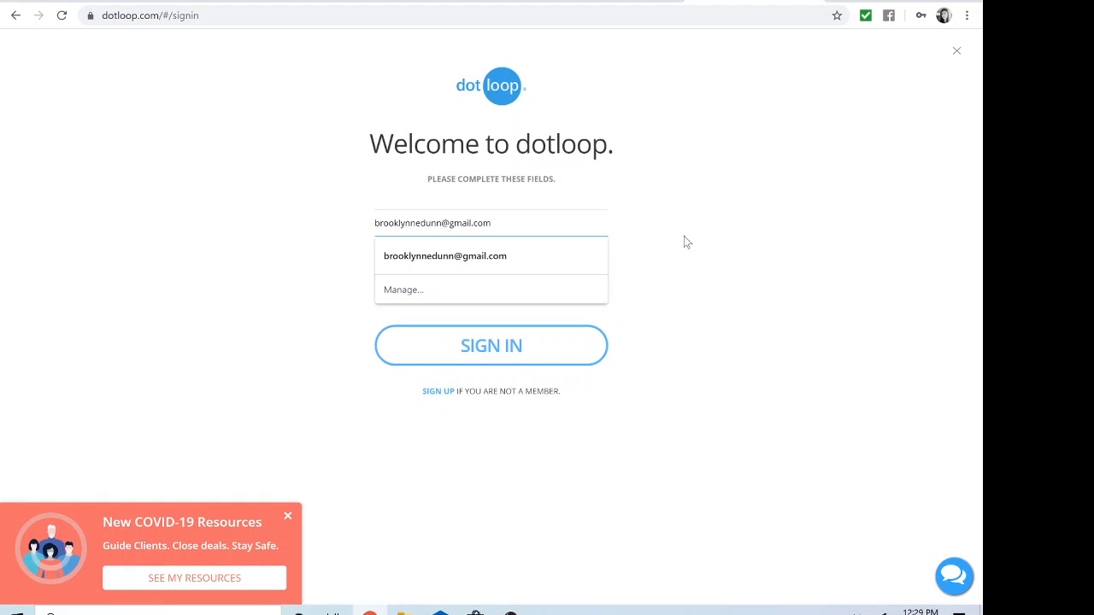
pyautogui.hotkey('ctrl', 'a')
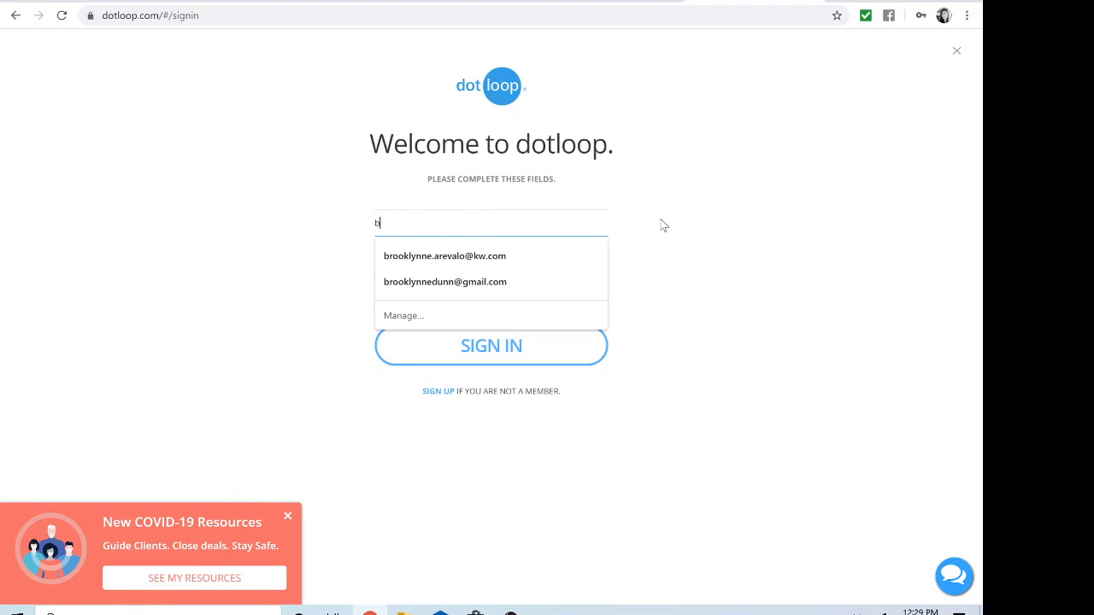
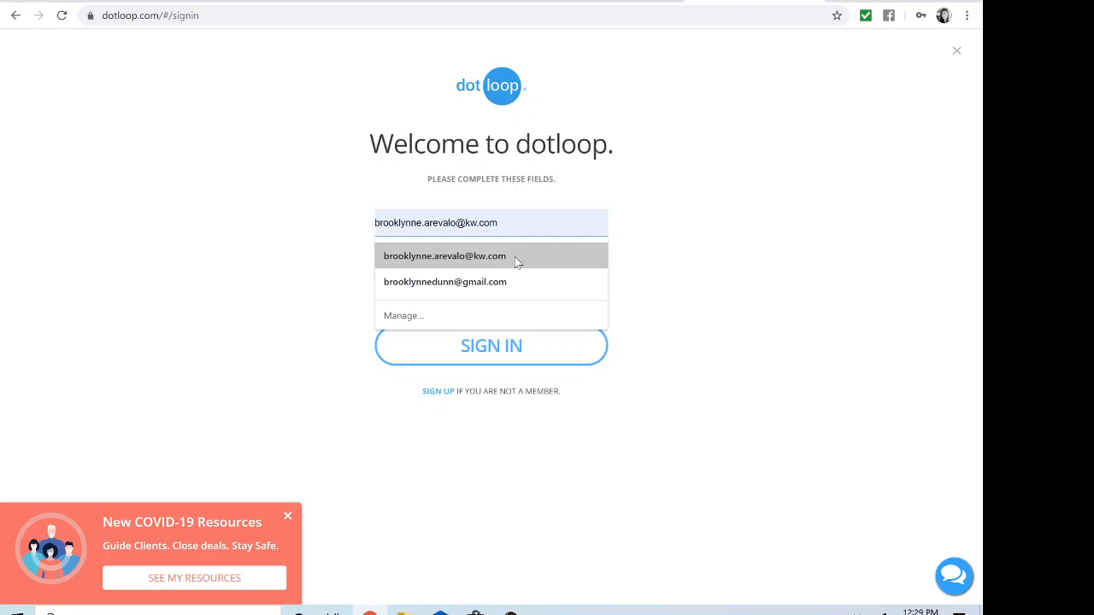
pyautogui.click(518, 257)
pyautogui.click(516, 253)
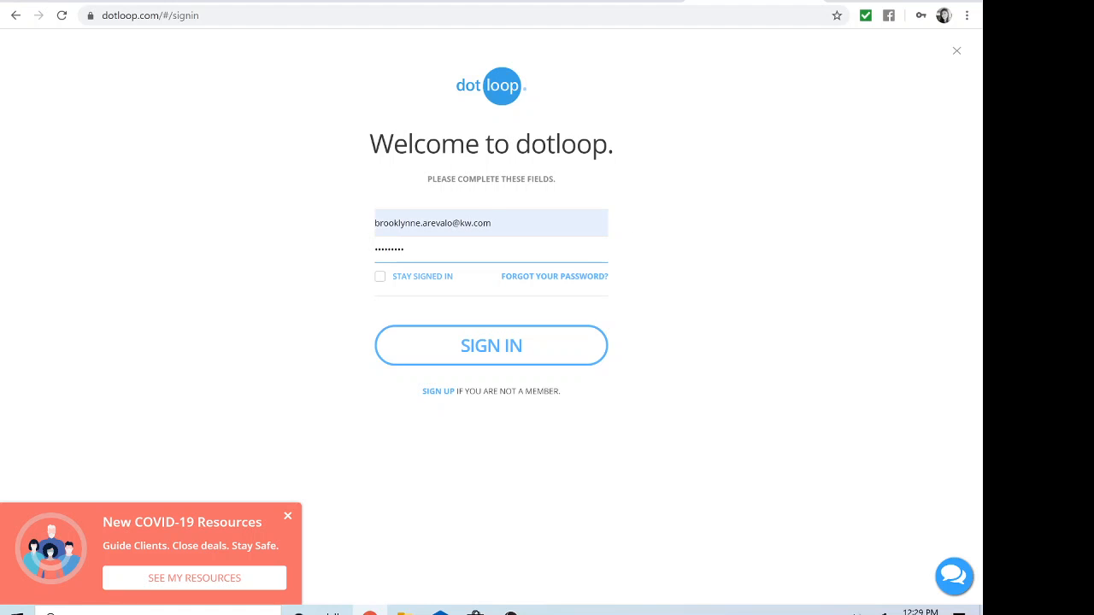
pyautogui.press('BackSpace')
pyautogui.press('BackSpace')
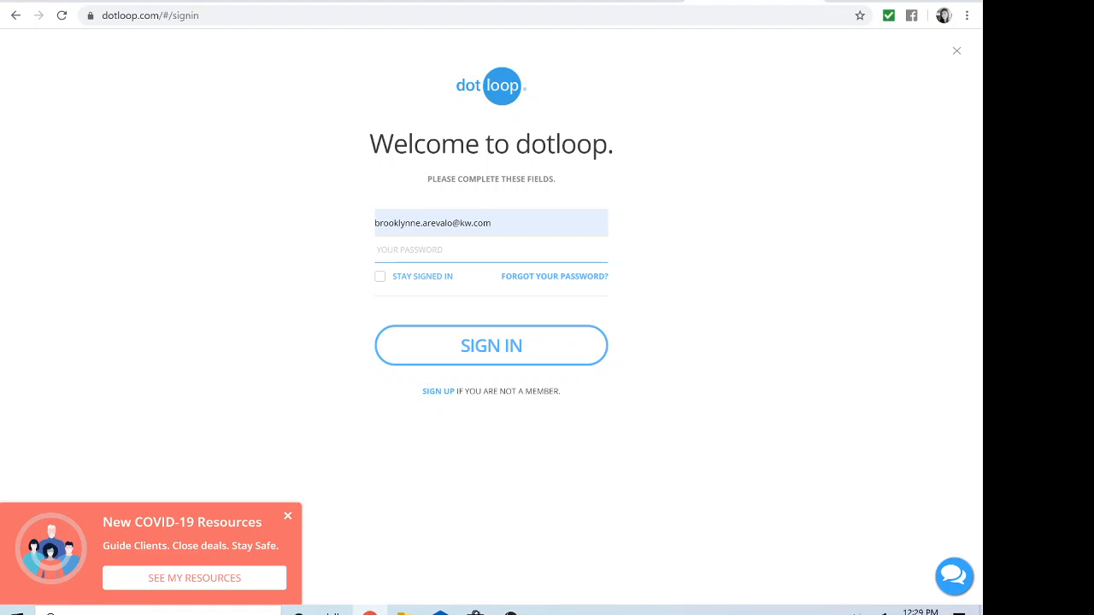
pyautogui.write('***')
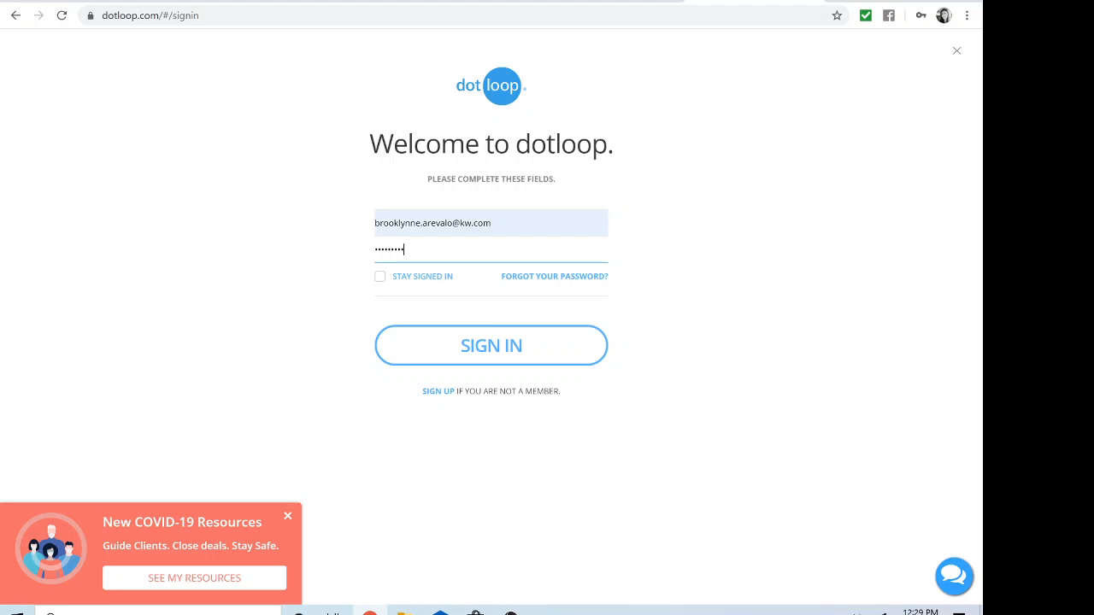
pyautogui.click(497, 355)
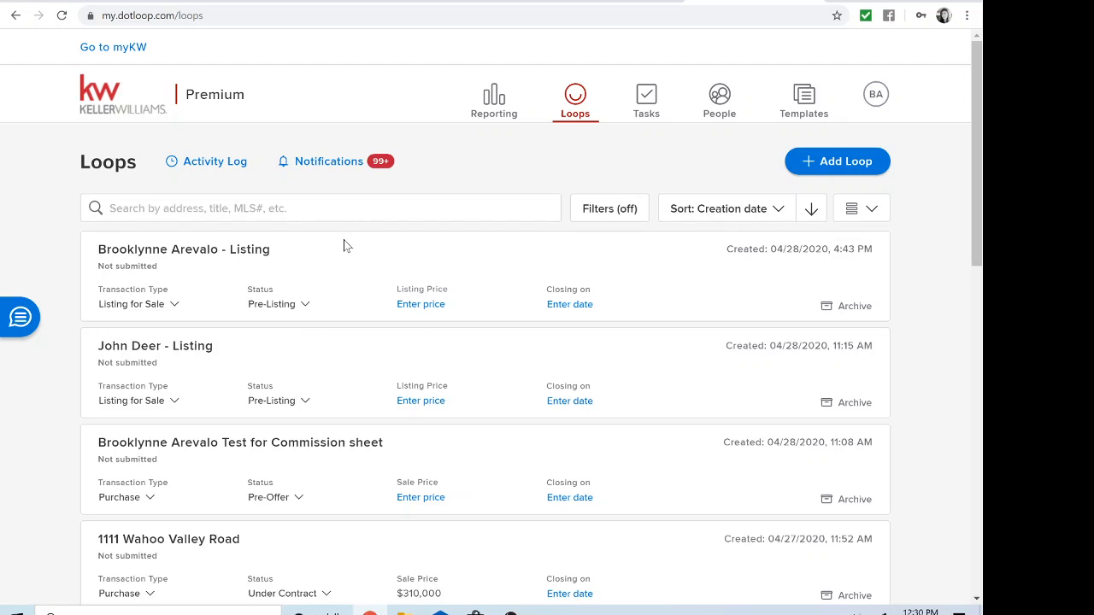
# Step: Create a loop named '2020 Documents' with no template or photo, then view it
pyautogui.click(839, 164)
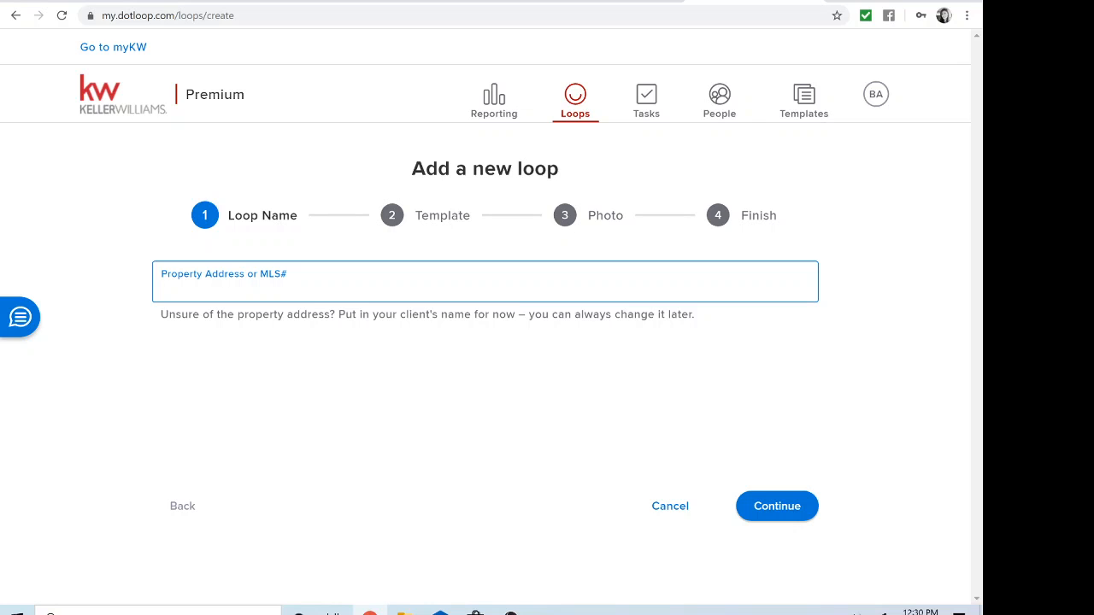
pyautogui.write('20')
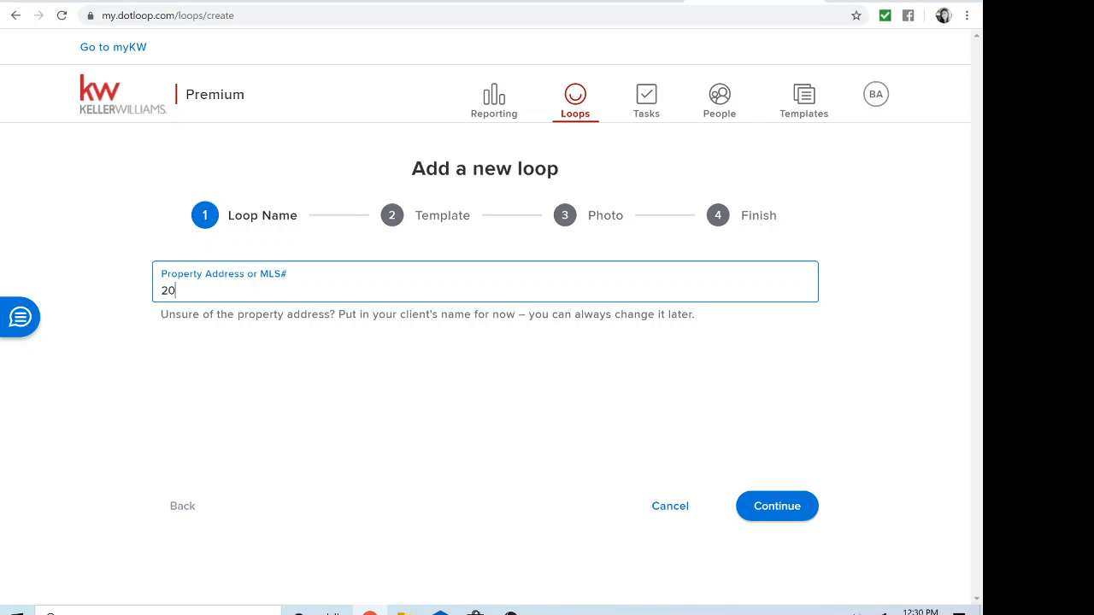
pyautogui.write('20 Documents')
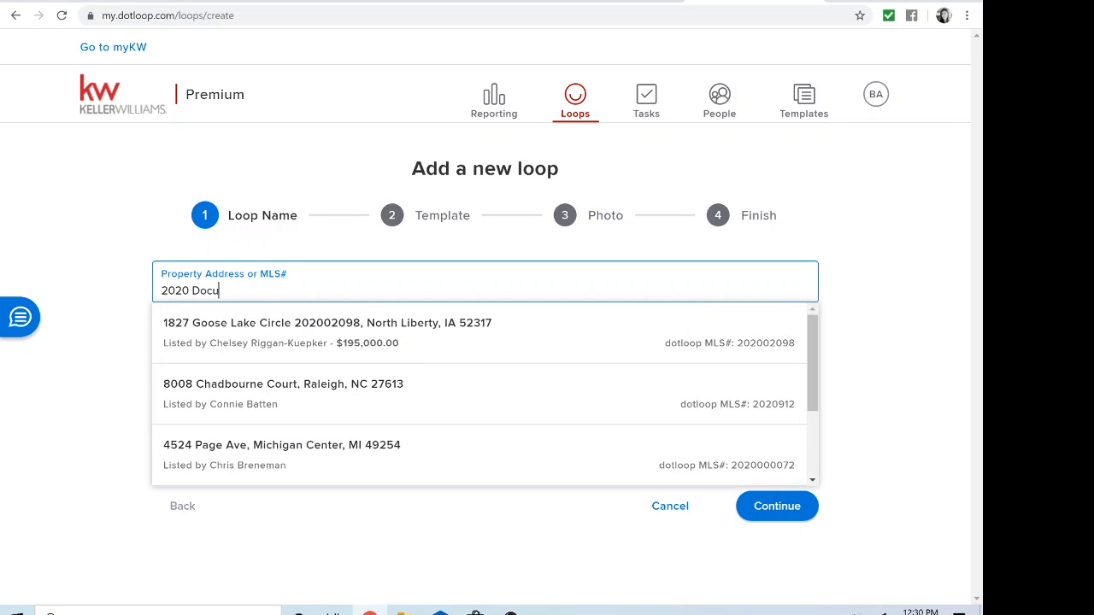
pyautogui.click(777, 508)
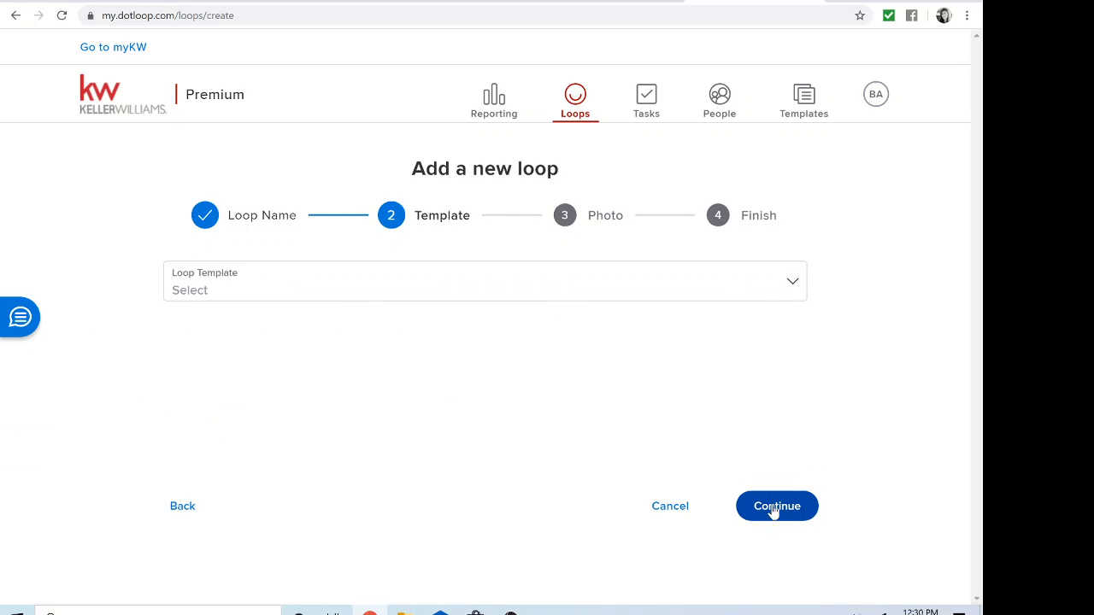
pyautogui.click(794, 286)
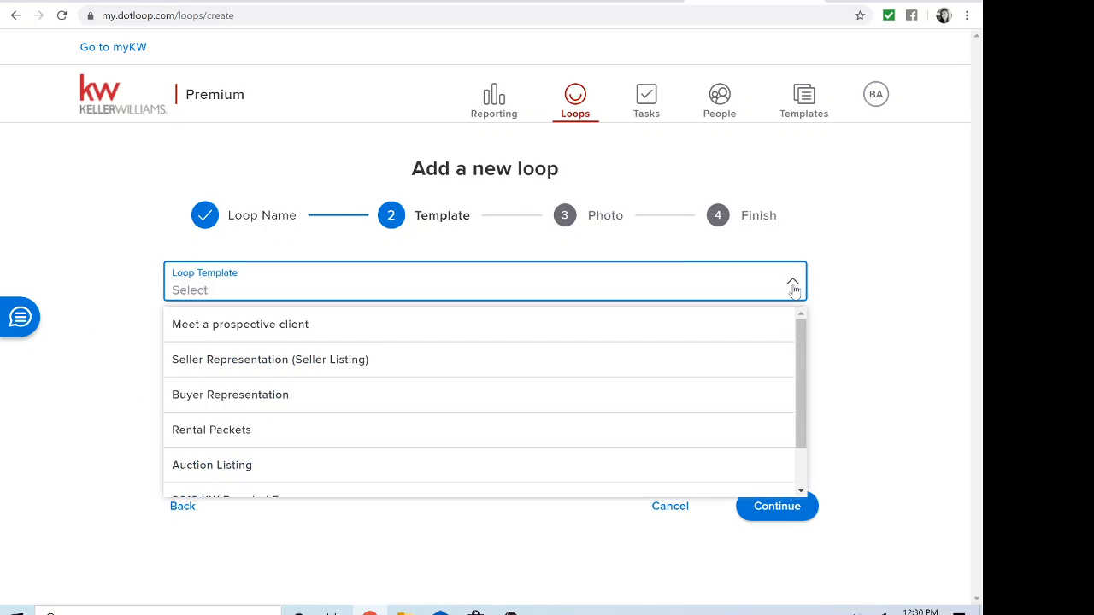
pyautogui.click(794, 287)
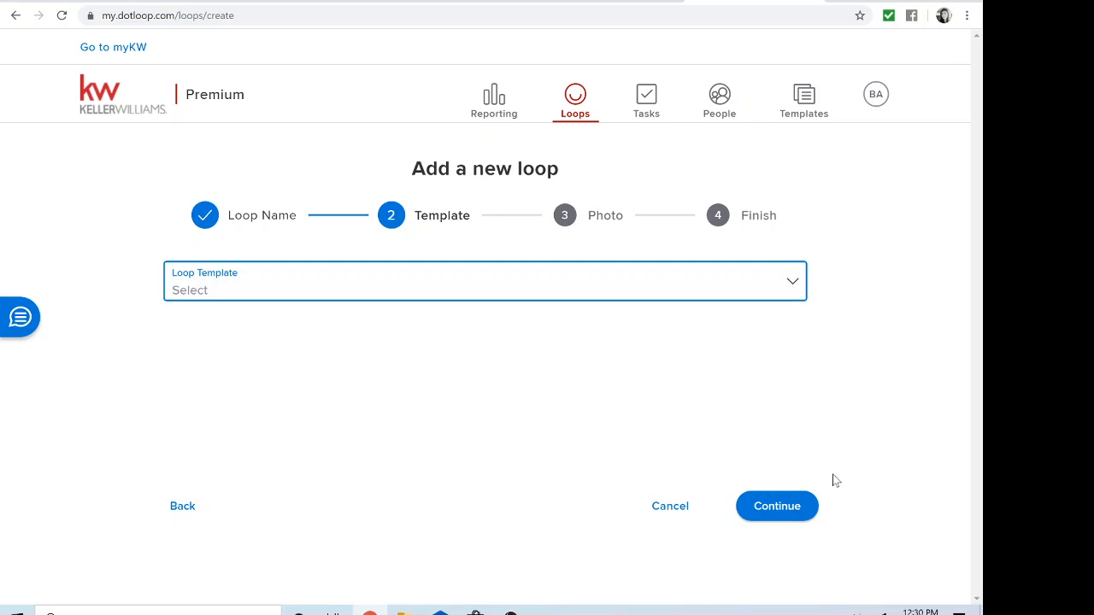
pyautogui.click(779, 511)
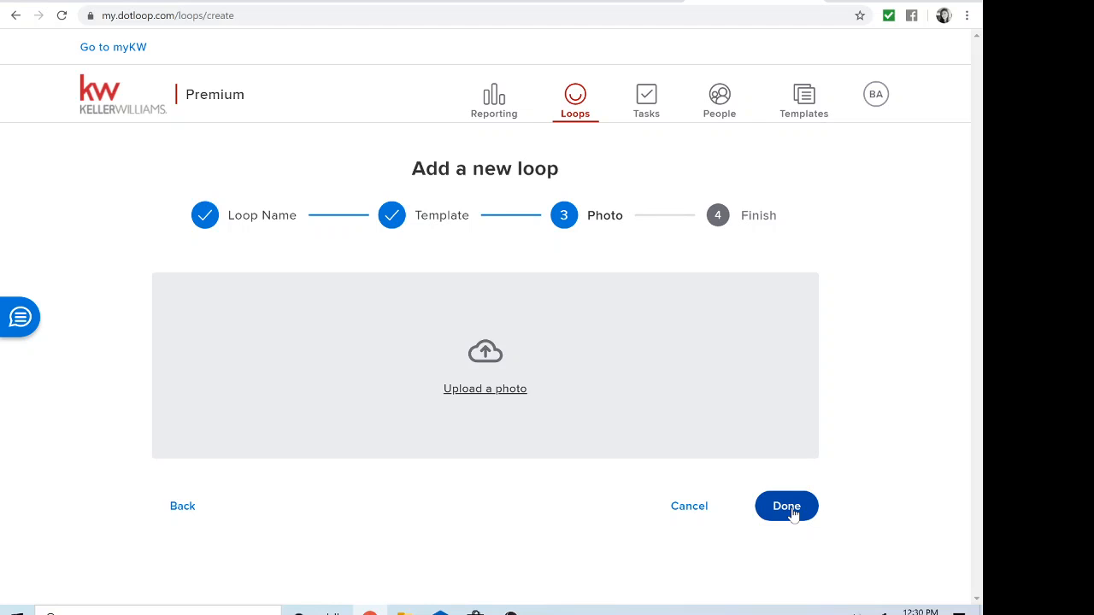
pyautogui.click(791, 513)
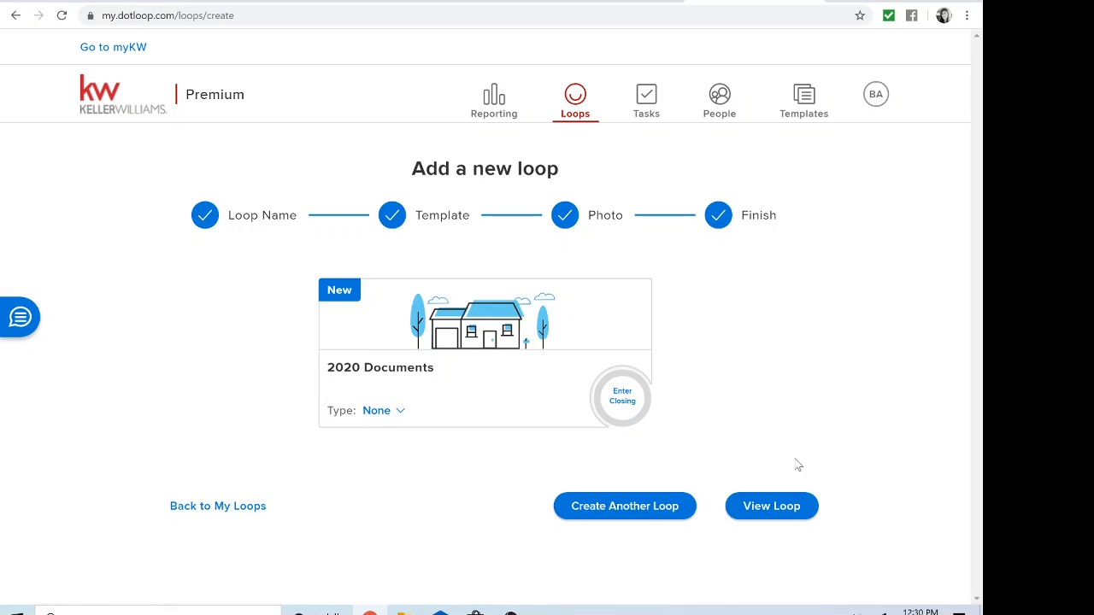
pyautogui.click(776, 514)
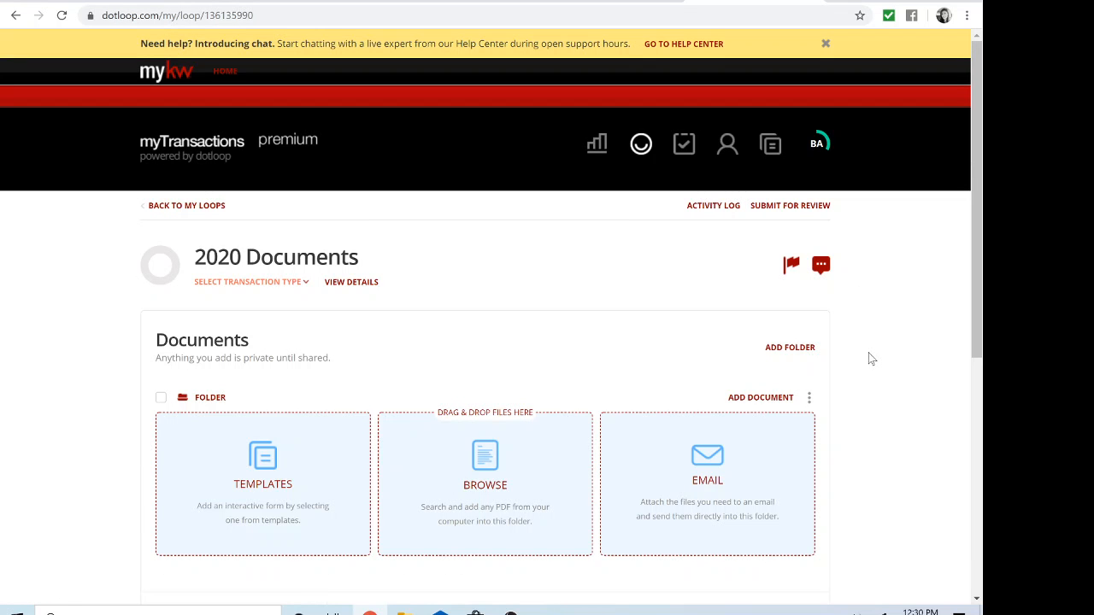
# Step: Scroll to the loop's Documents section and bring up the Choose documents to add dialog
pyautogui.scroll(-3, 869, 358)
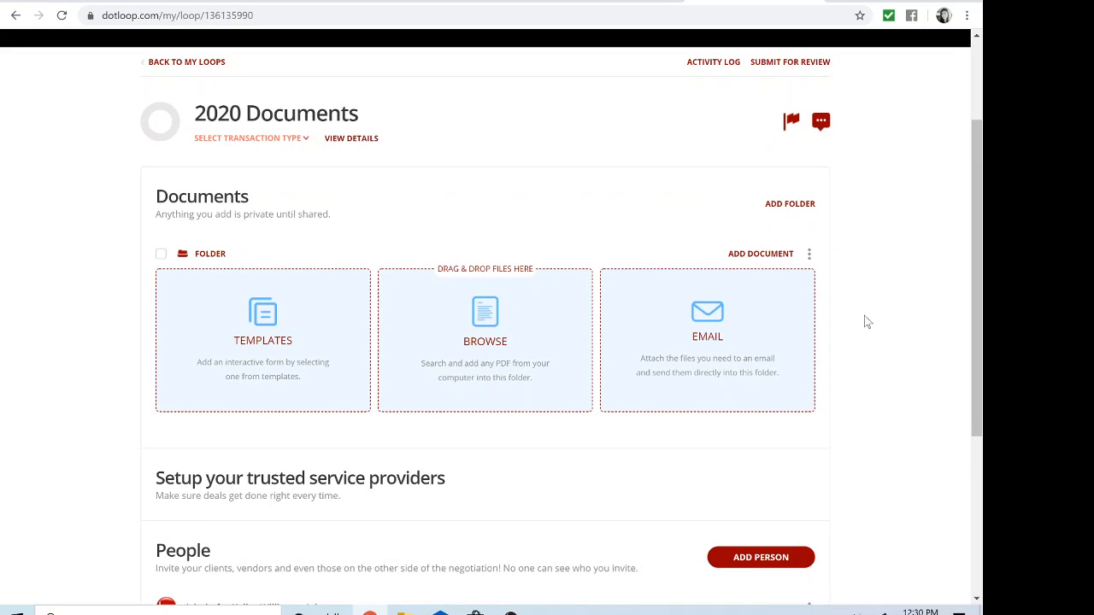
pyautogui.click(784, 209)
# Step: Browse the KW TRI-CITIES OFFICE FORMS and 2020 KW branded residential forms folders
pyautogui.click(262, 333)
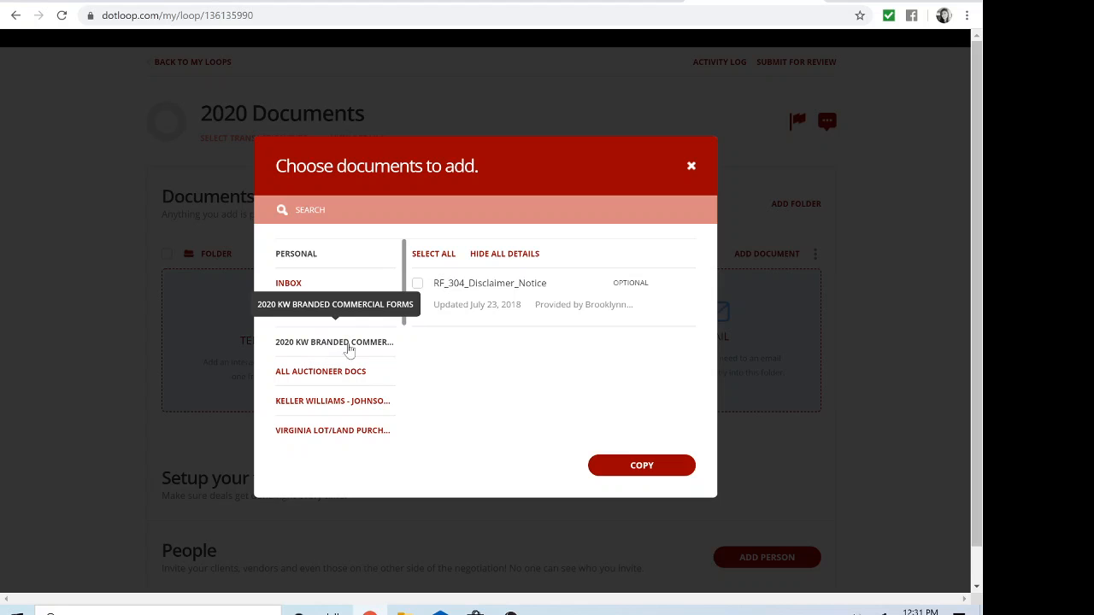
pyautogui.moveTo(406, 313); pyautogui.dragTo(396, 415)
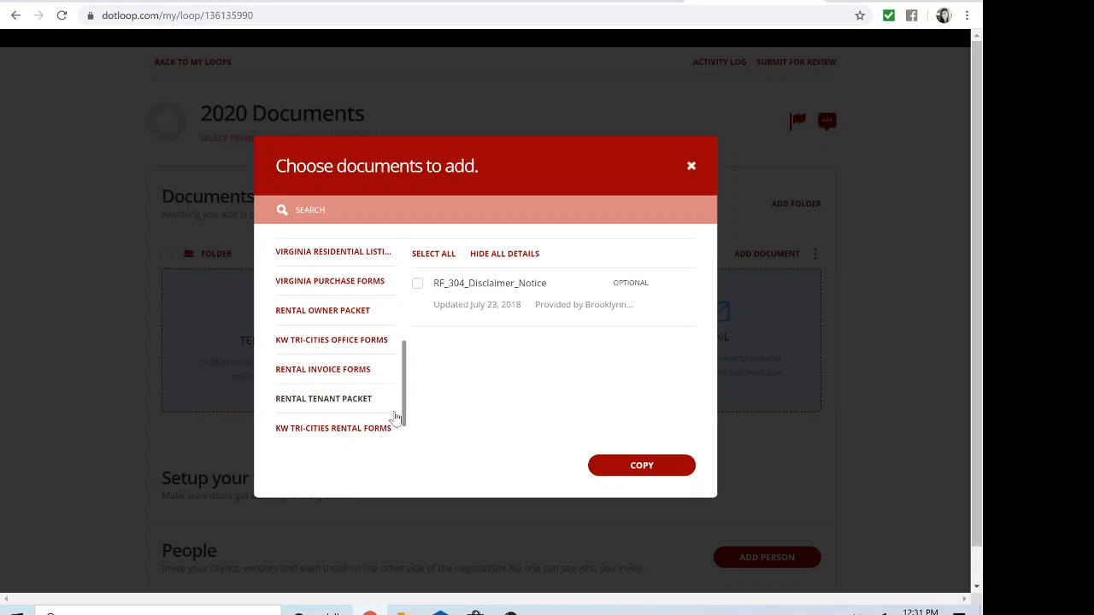
pyautogui.click(321, 344)
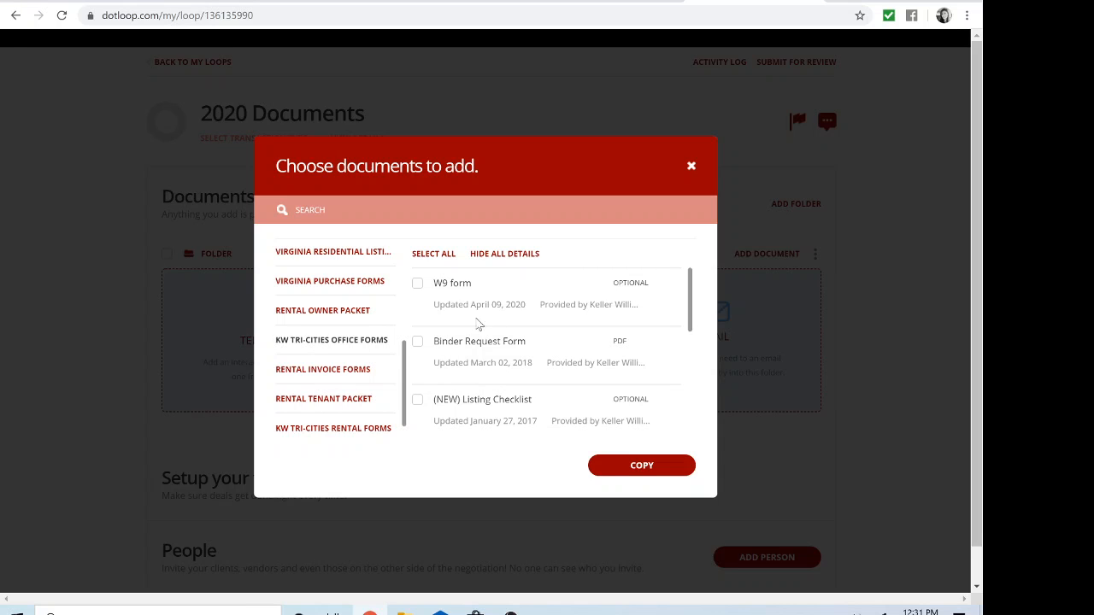
pyautogui.moveTo(691, 325)
pyautogui.mouseDown()
pyautogui.moveTo(691, 425)
pyautogui.moveTo(696, 313)
pyautogui.mouseUp()
pyautogui.moveTo(407, 376); pyautogui.dragTo(391, 244)
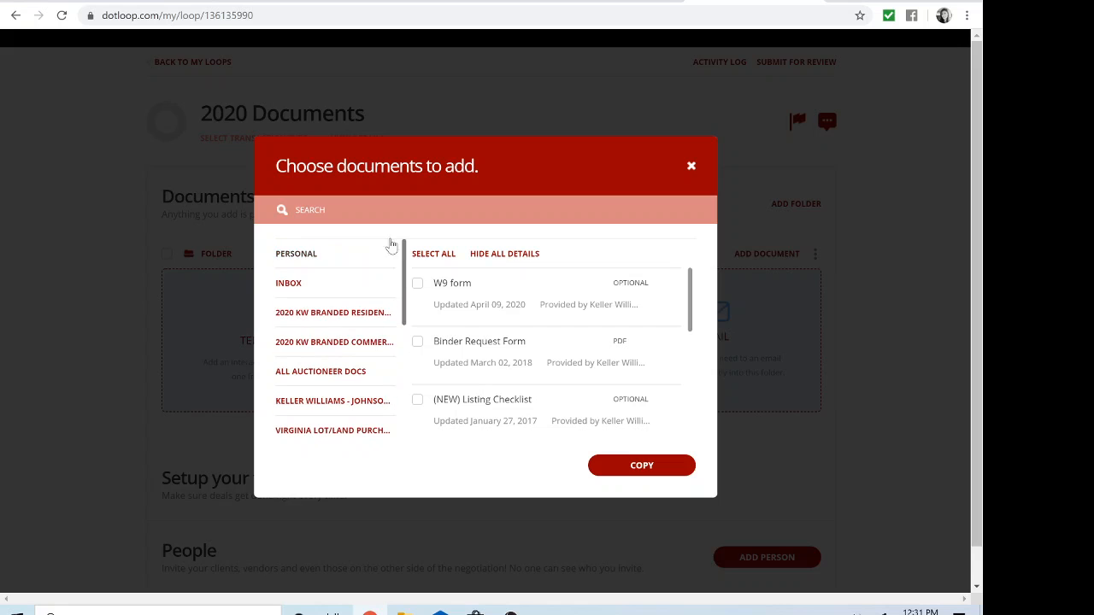
pyautogui.click(316, 318)
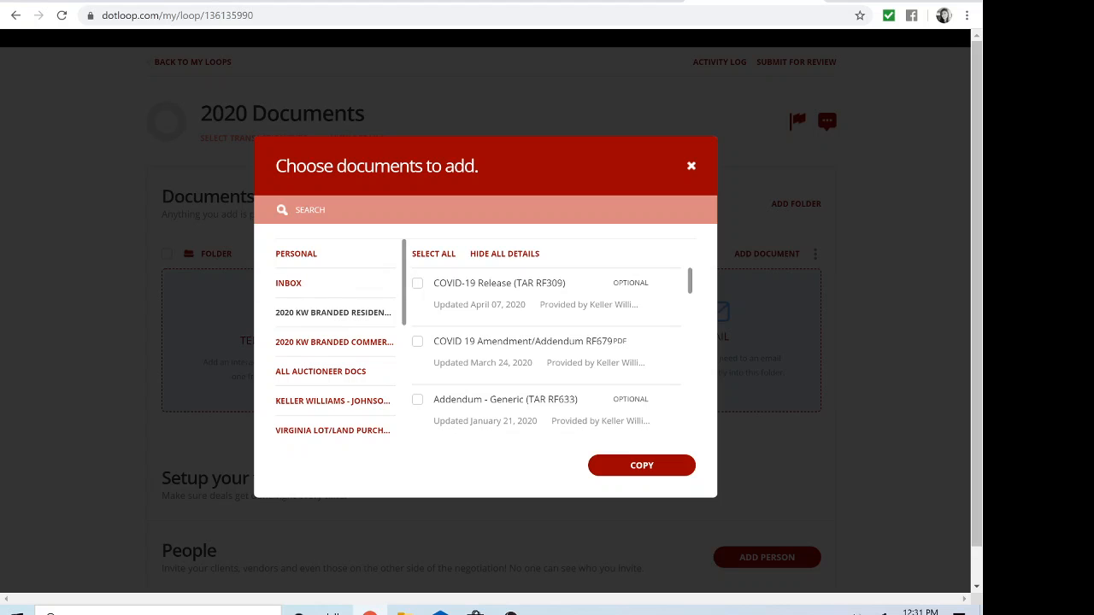
pyautogui.scroll(-10, 521, 321)
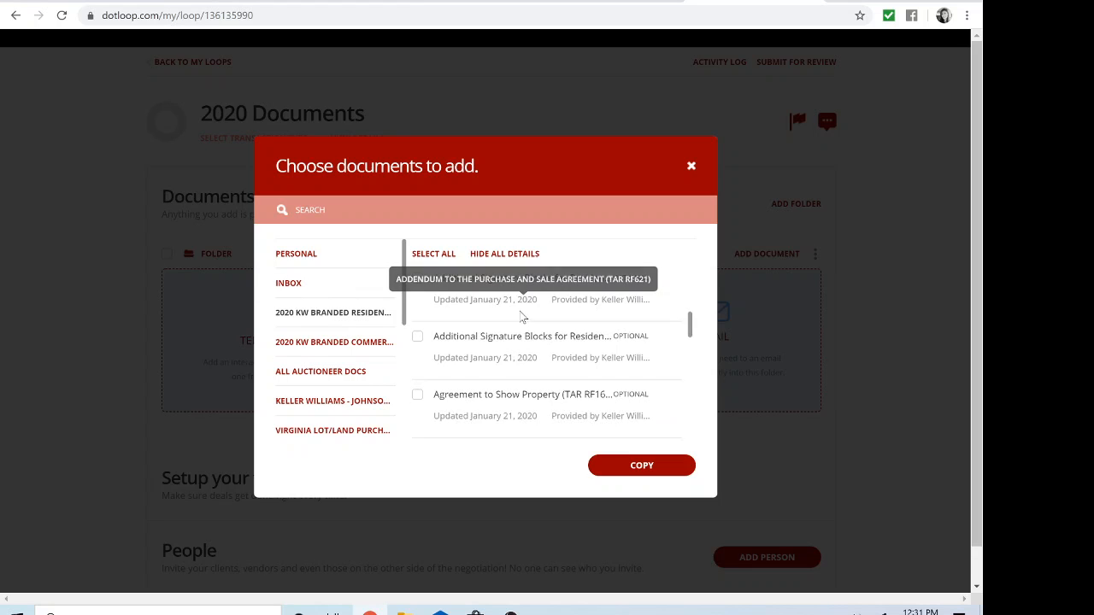
pyautogui.scroll(-10, 521, 321)
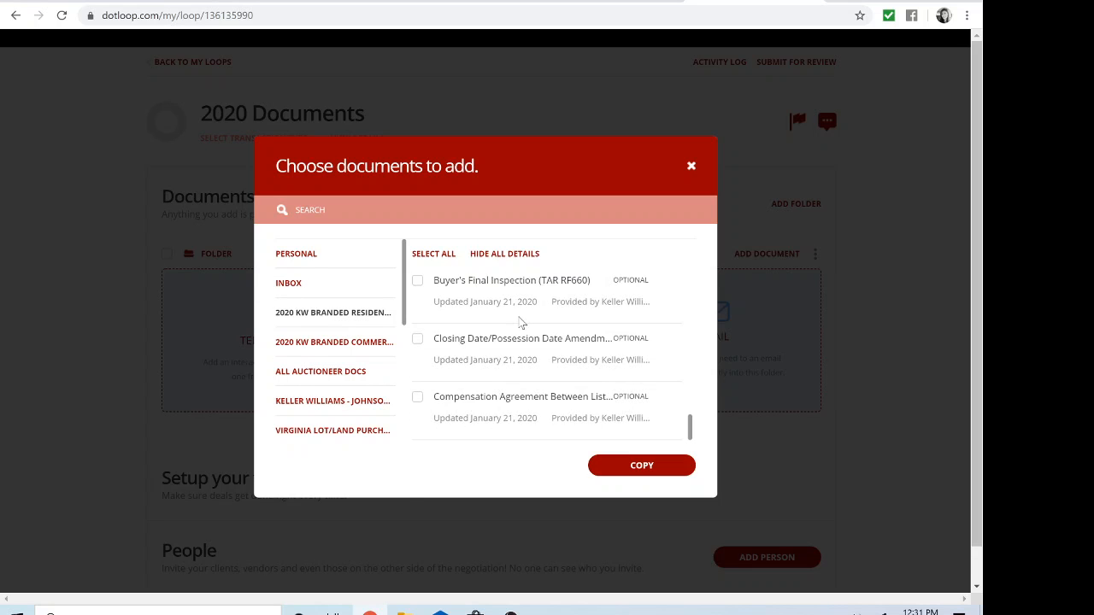
pyautogui.scroll(-5, 520, 320)
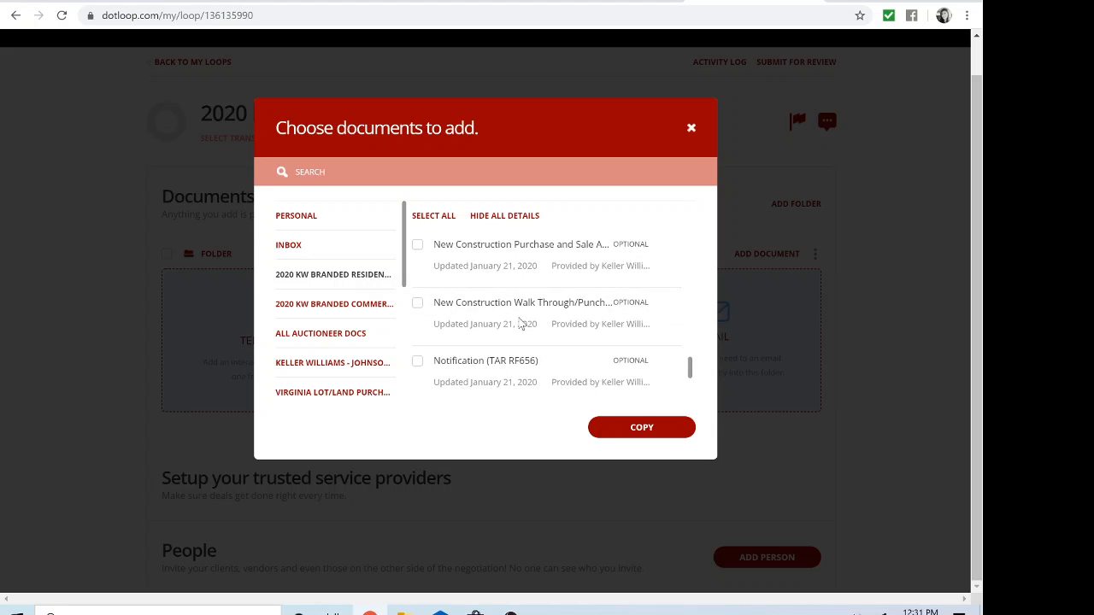
pyautogui.scroll(10, 521, 321)
pyautogui.scroll(10, 521, 321)
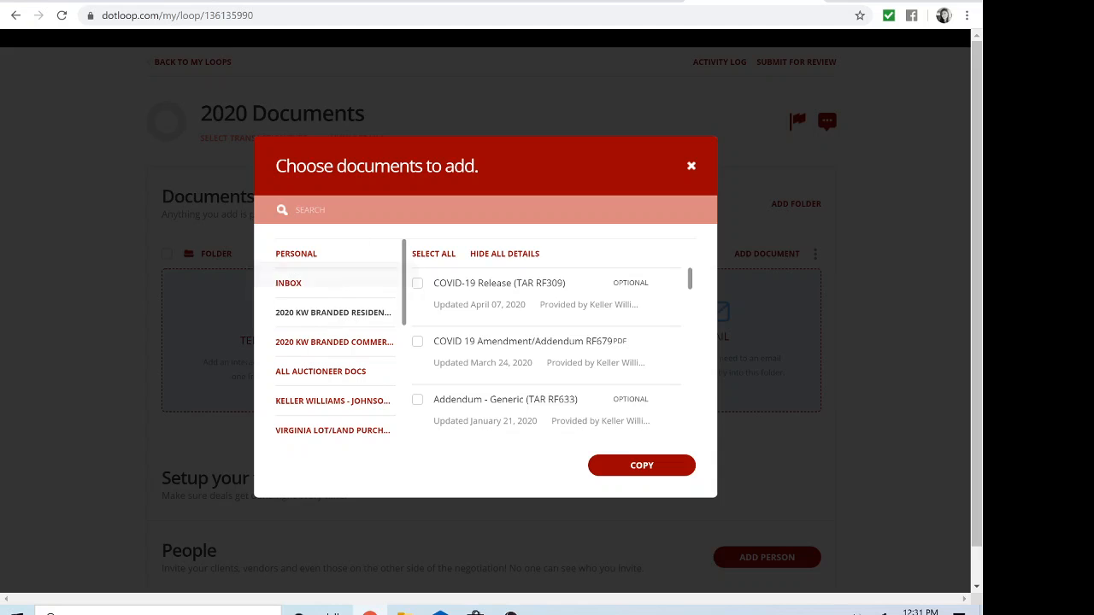
# Step: Search the documents for 'buyer' and tick the Exclusive Buyer Representation Agreement
pyautogui.click(310, 209)
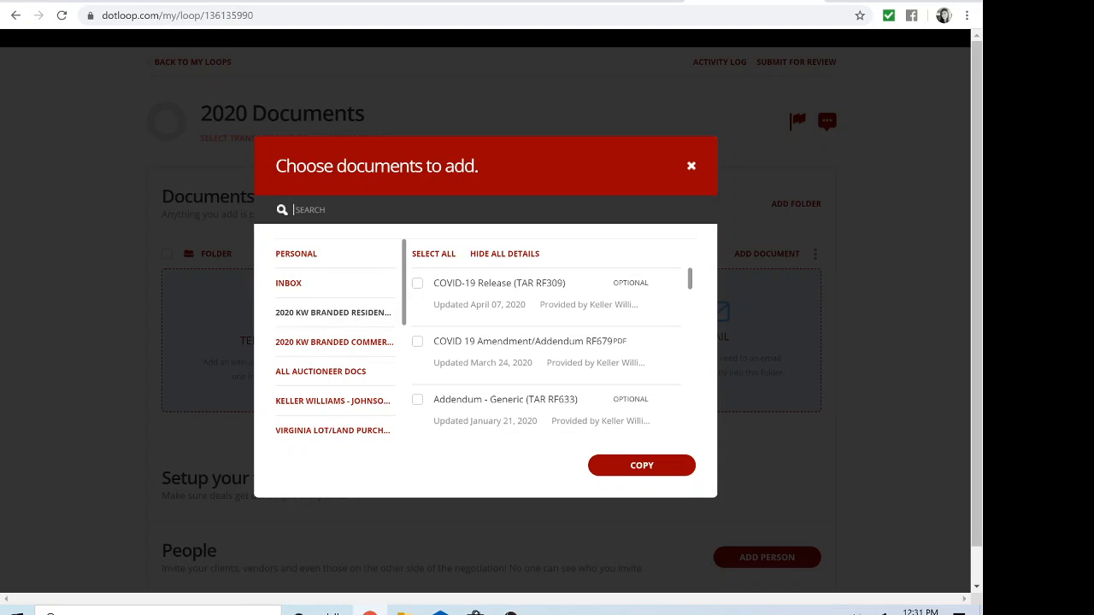
pyautogui.write('buyer')
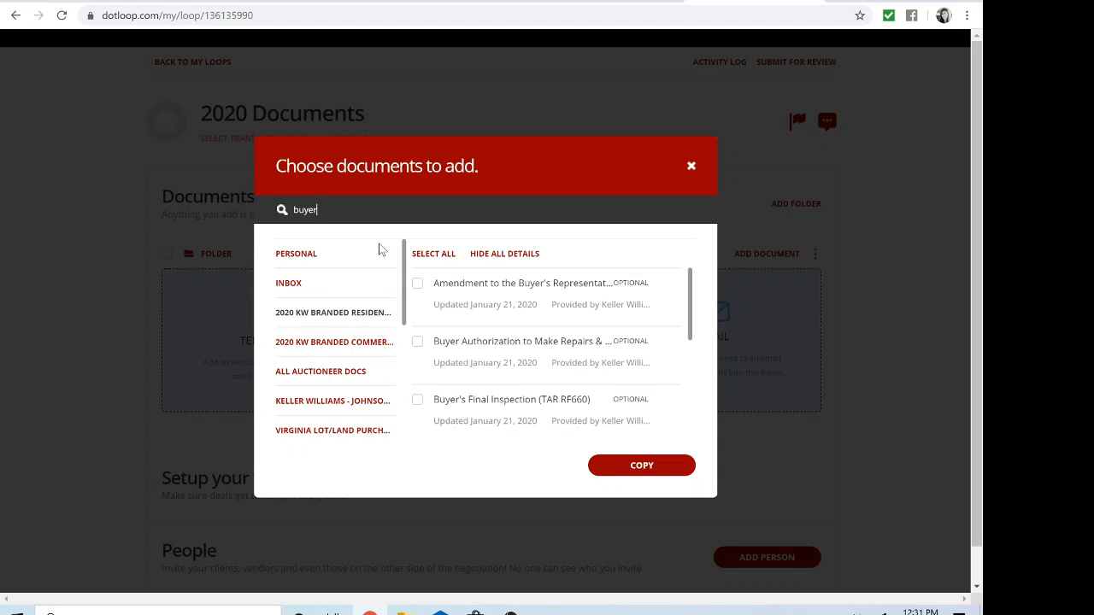
pyautogui.scroll(-3, 552, 368)
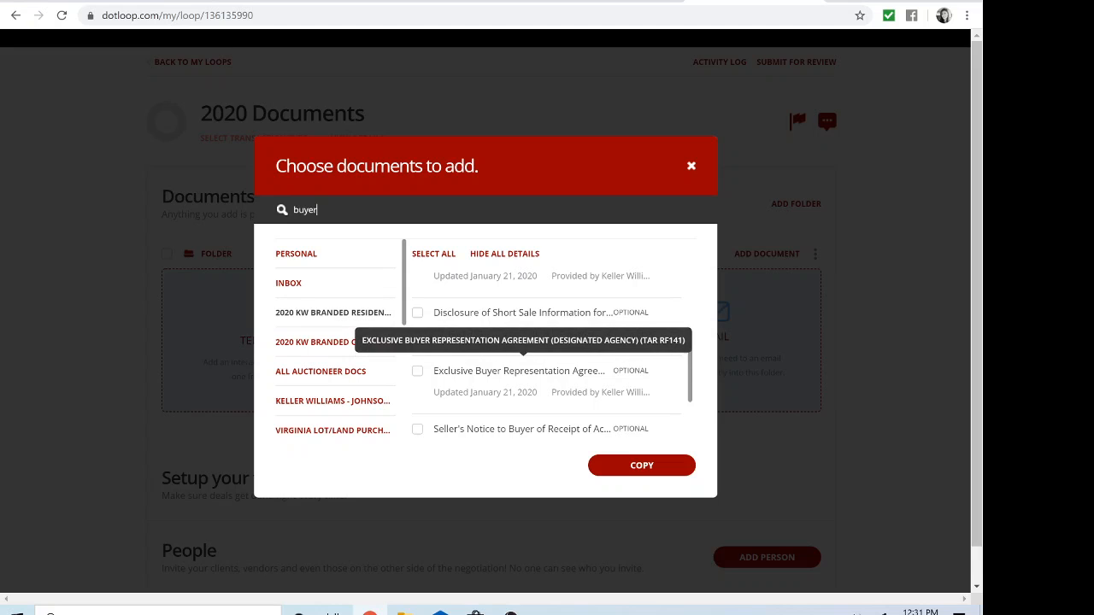
pyautogui.click(417, 372)
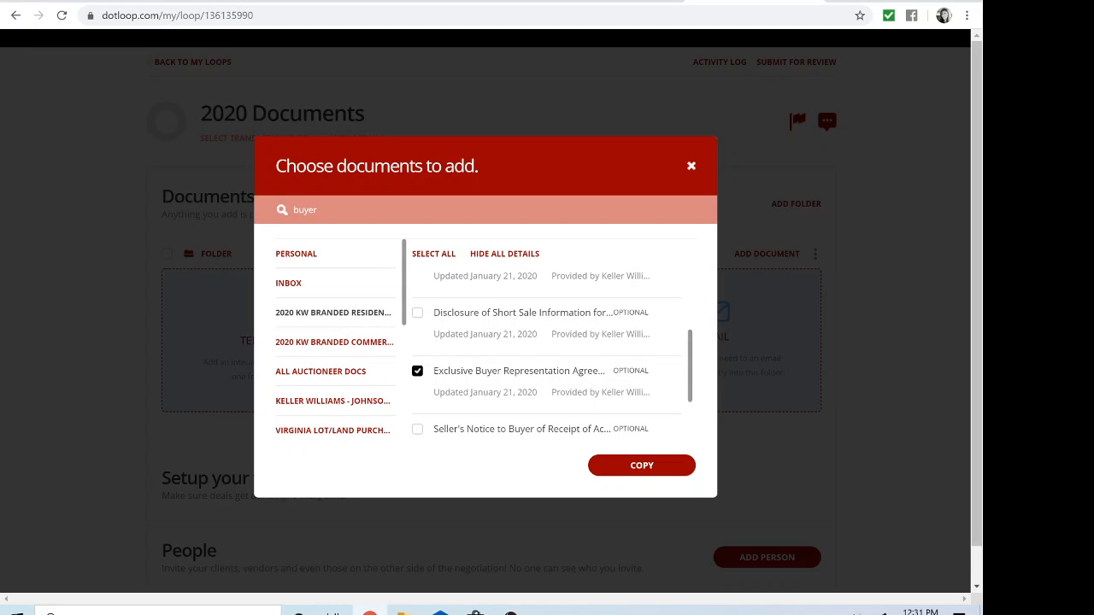
# Step: Copy the agreement into the loop, dismiss the confirmation, and open the agreement
pyautogui.click(659, 468)
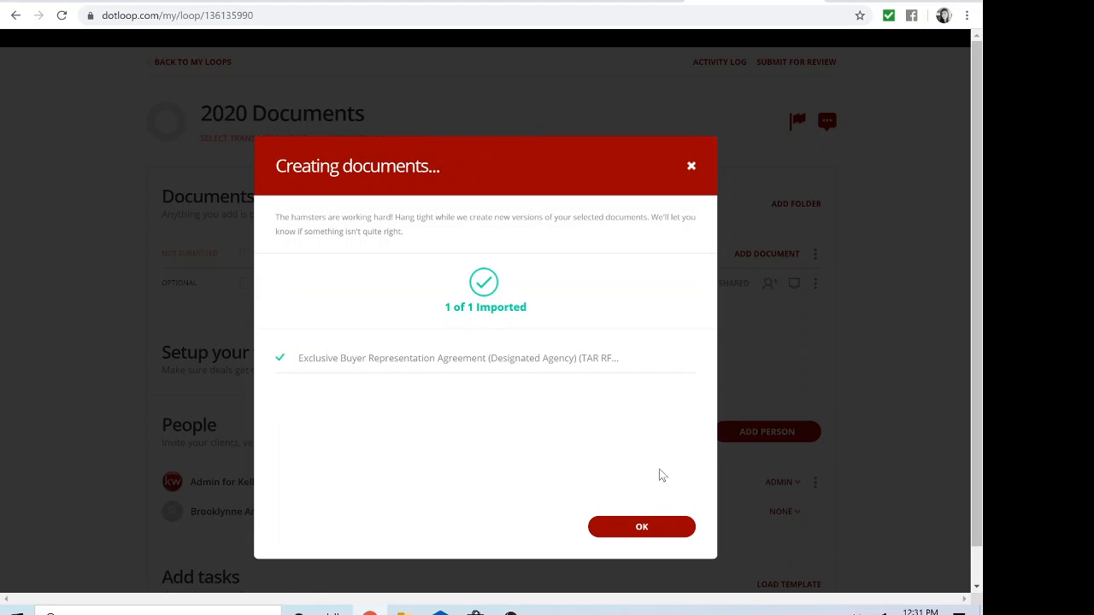
pyautogui.click(650, 523)
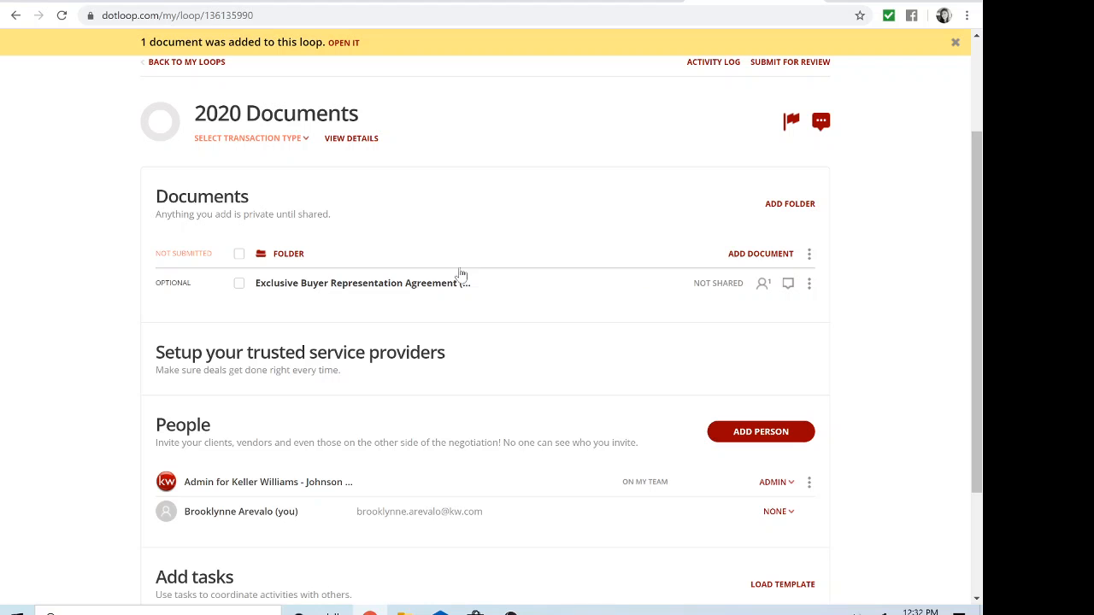
pyautogui.click(415, 287)
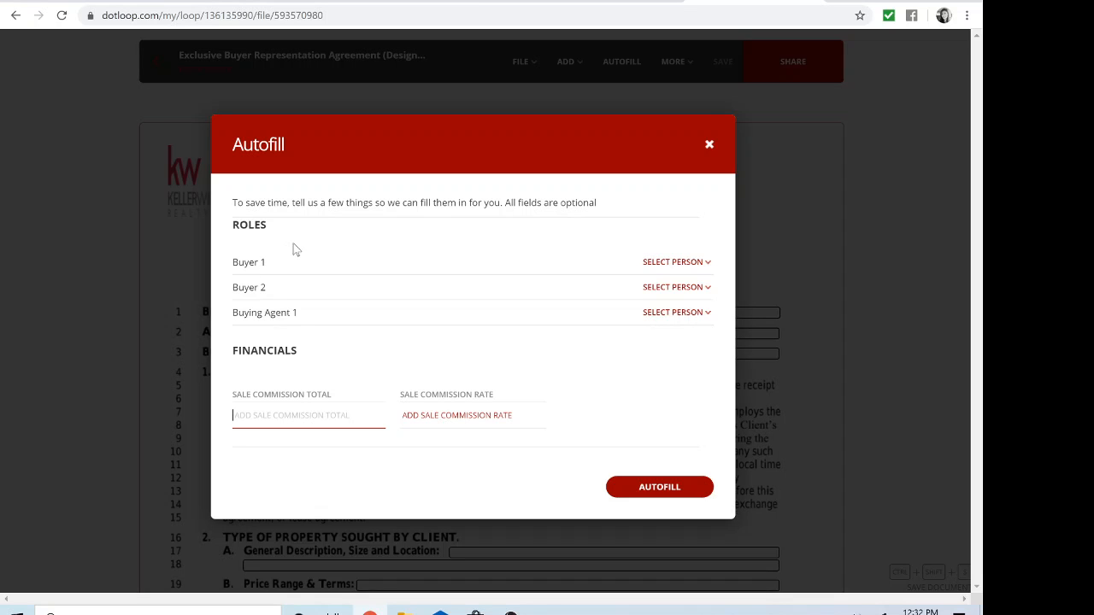
# Step: Skip autofill and enter 'KW of Jonhson City' as the agreement's Broker/Firm
pyautogui.click(710, 147)
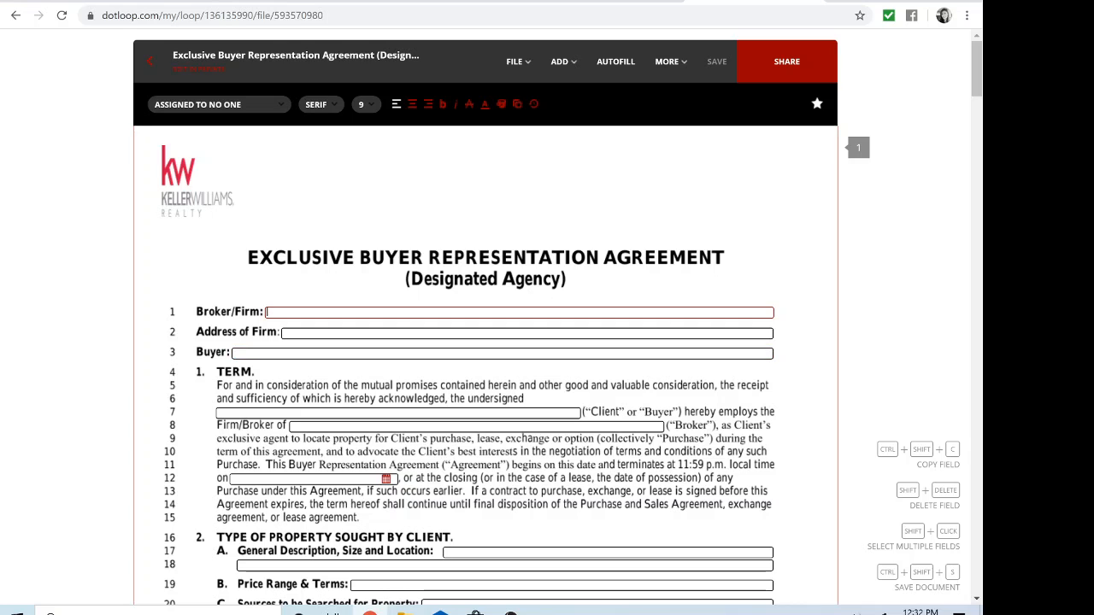
pyautogui.write('KW of Joh')
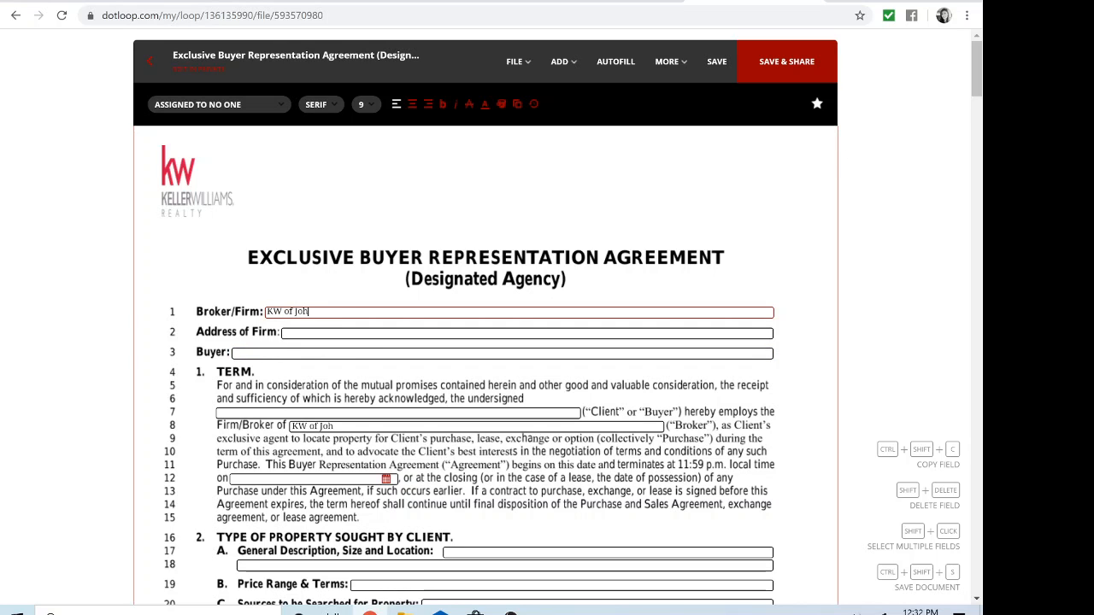
pyautogui.write('ns')
pyautogui.press('BackSpace')
pyautogui.press('BackSpace')
pyautogui.write('nhson City')
pyautogui.scroll(-3, 357, 375)
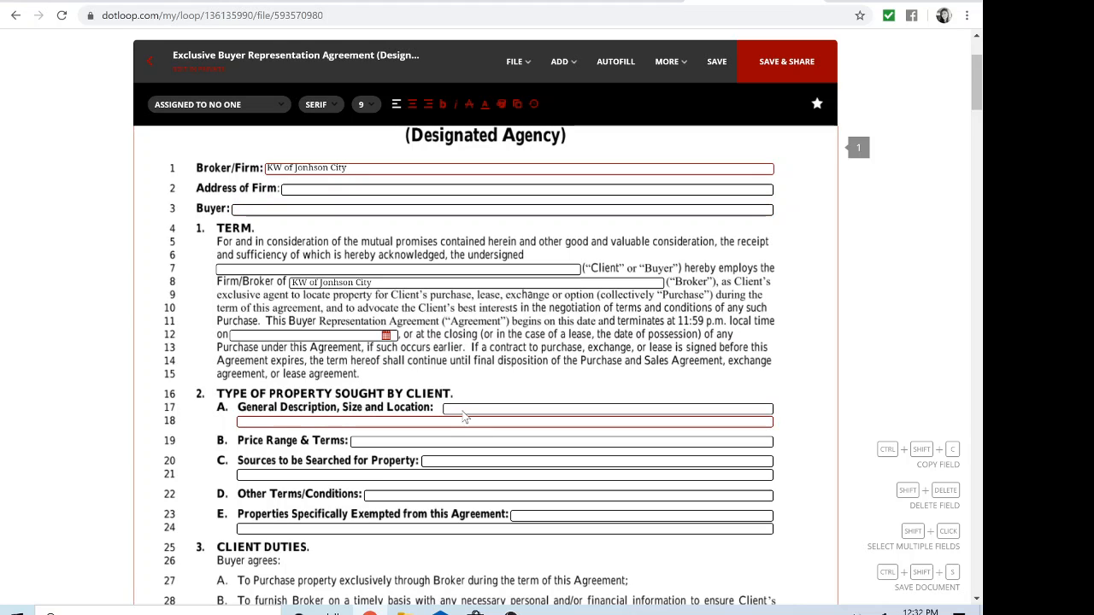
pyautogui.click(465, 419)
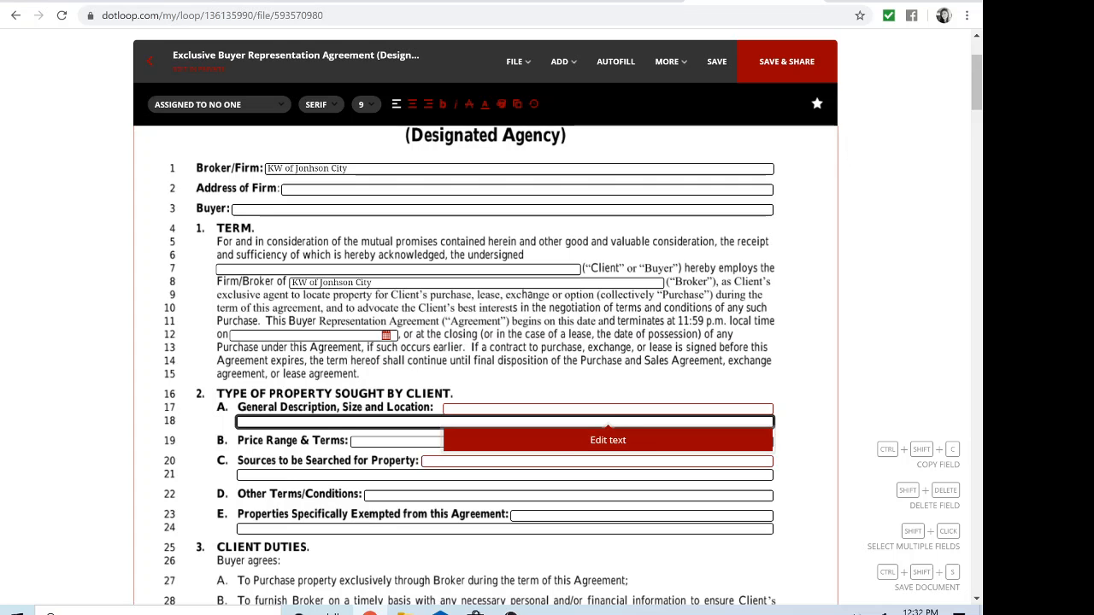
# Step: Enter 'as directed by the MLS and Client' in the General Description, Size and Location field
pyautogui.click(561, 451)
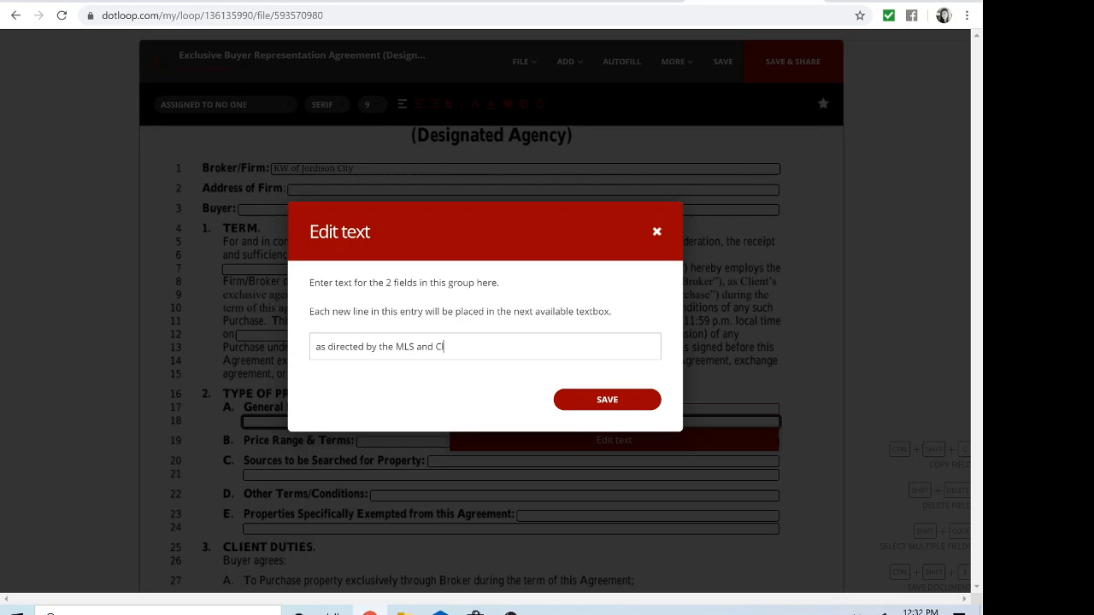
pyautogui.click(640, 401)
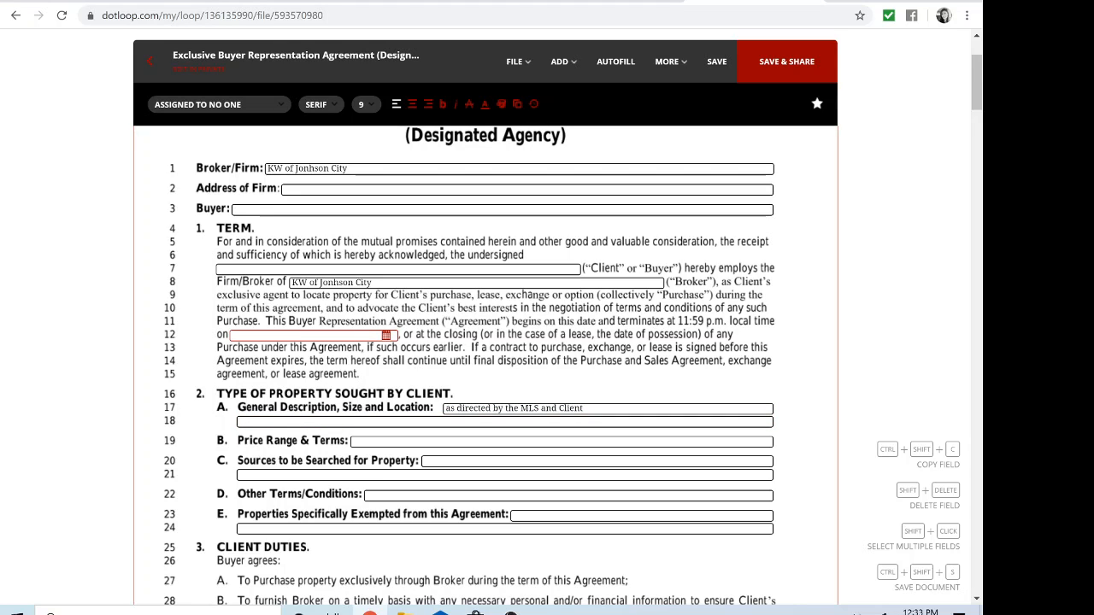
# Step: Set the line 12 start date to 09/24/2020
pyautogui.click(308, 334)
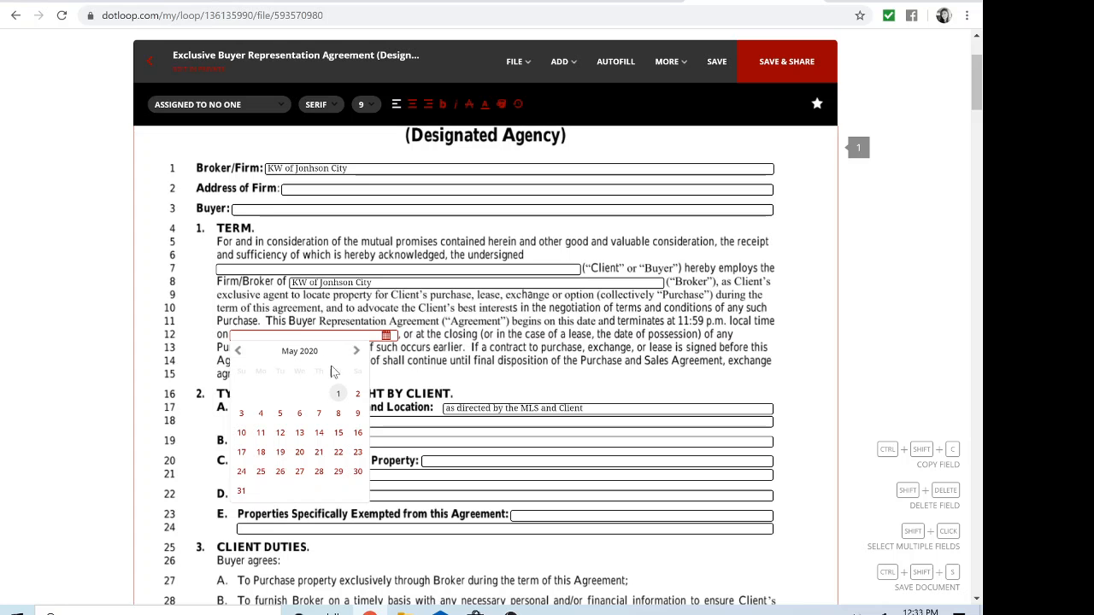
pyautogui.click(357, 351)
pyautogui.click(357, 351)
pyautogui.click(356, 351)
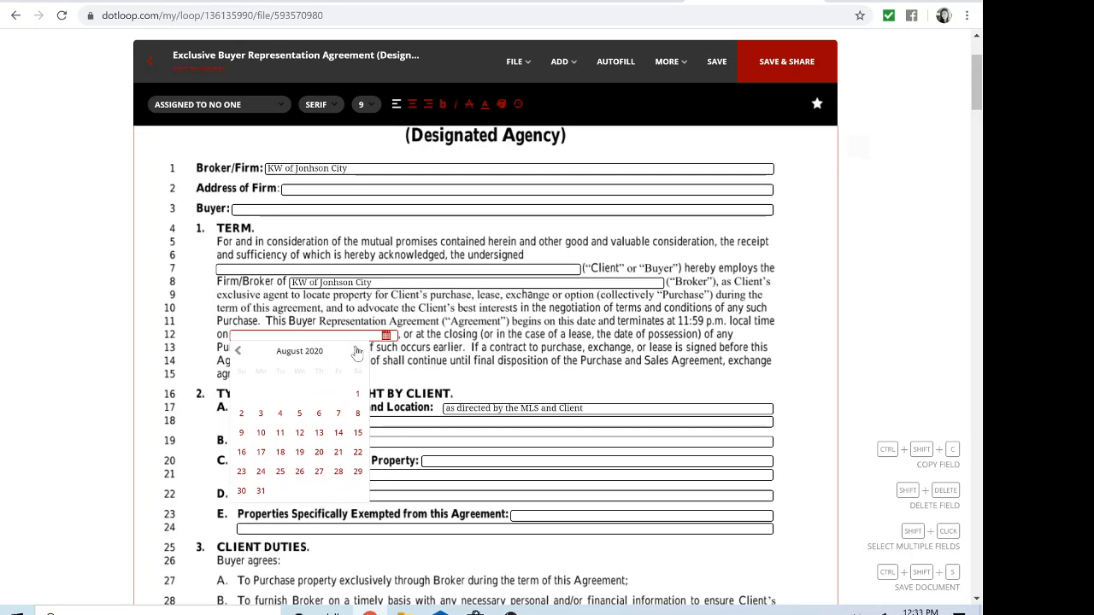
pyautogui.click(356, 351)
pyautogui.click(319, 452)
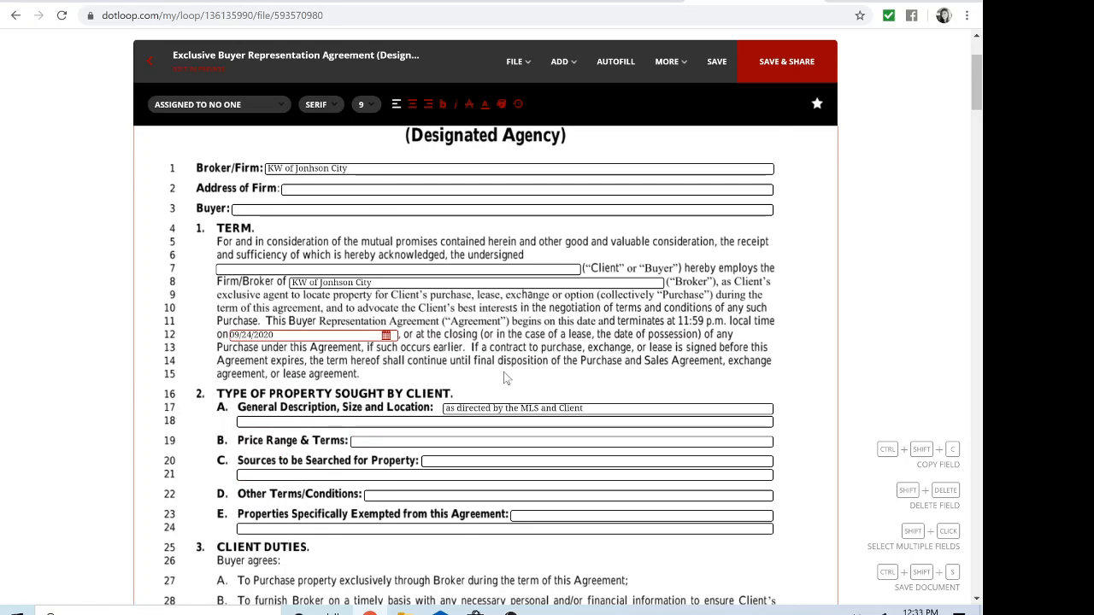
# Step: Scroll through the agreement to the line 260 broker signature field, then back to the top
pyautogui.scroll(-1, 504, 379)
pyautogui.scroll(-12, 504, 379)
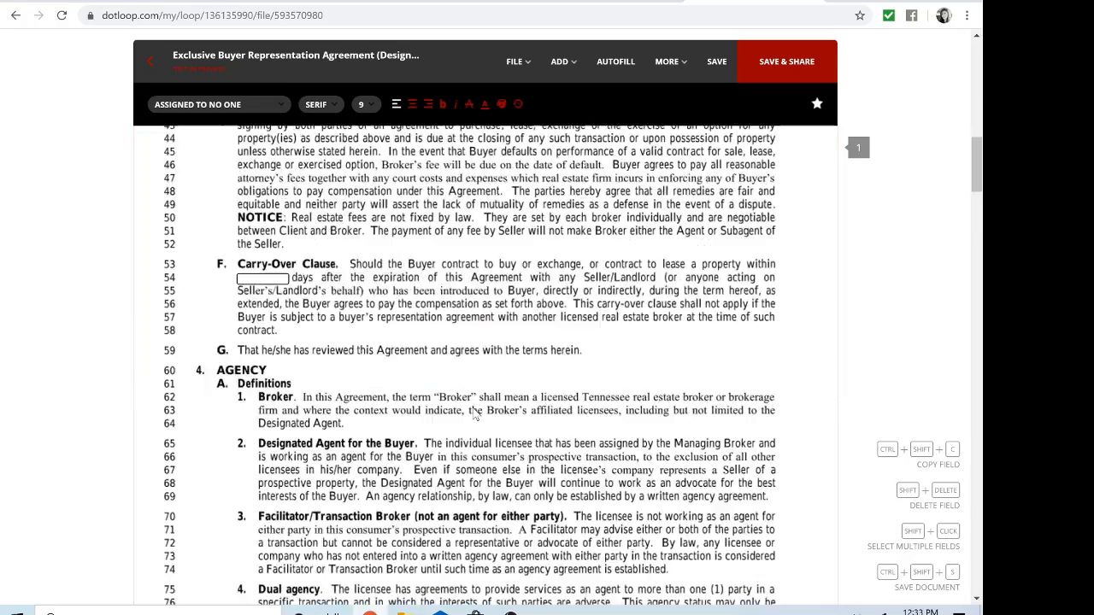
pyautogui.scroll(-20, 476, 414)
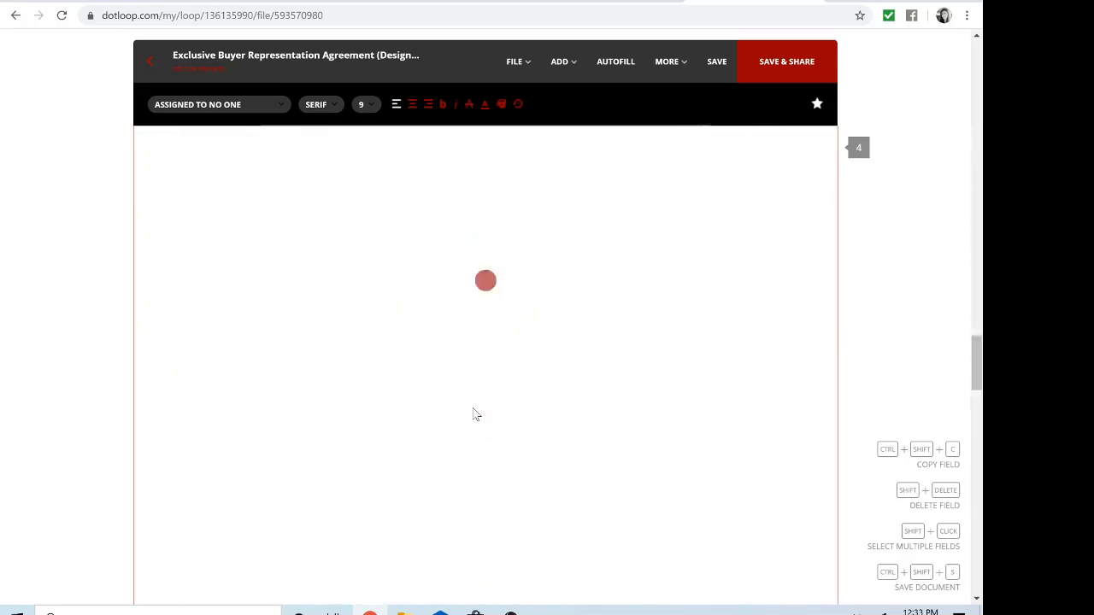
pyautogui.scroll(-20, 476, 414)
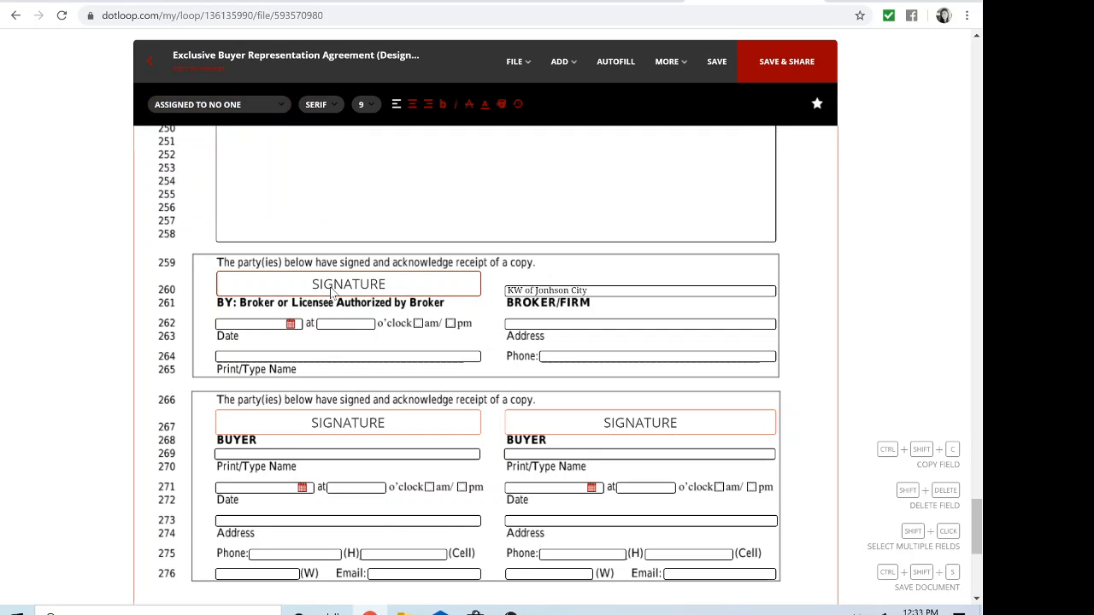
pyautogui.click(332, 291)
pyautogui.moveTo(278, 106)
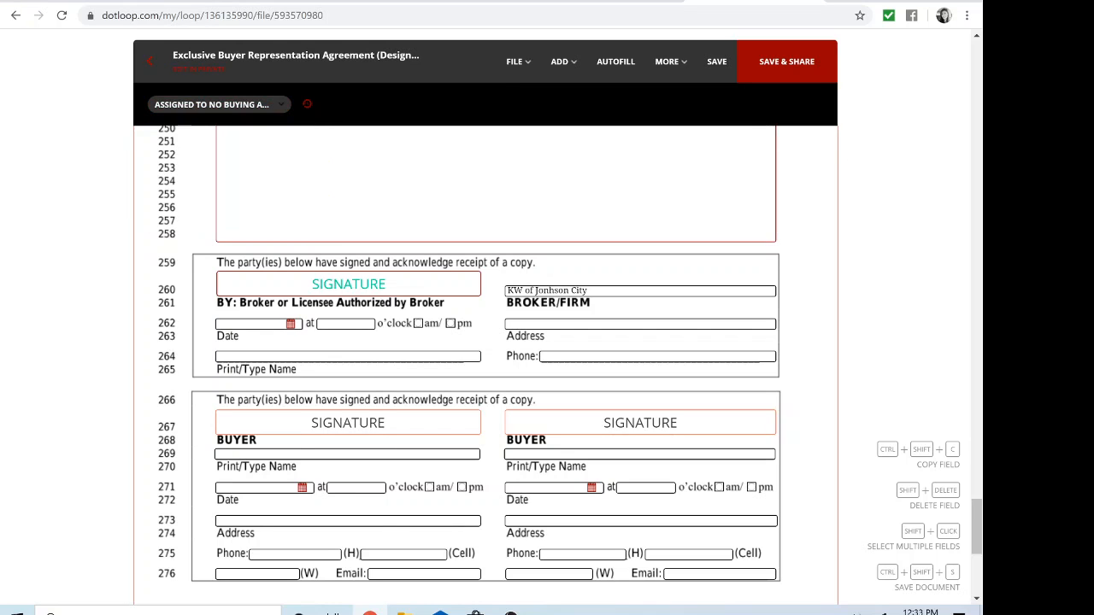
pyautogui.scroll(20, 514, 381)
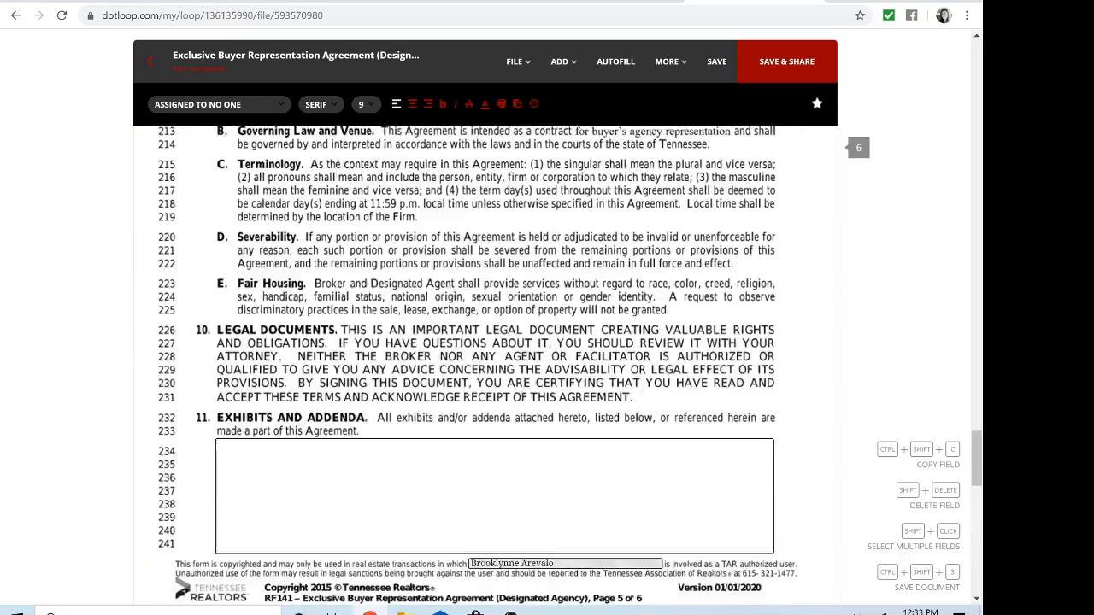
pyautogui.scroll(20, 514, 385)
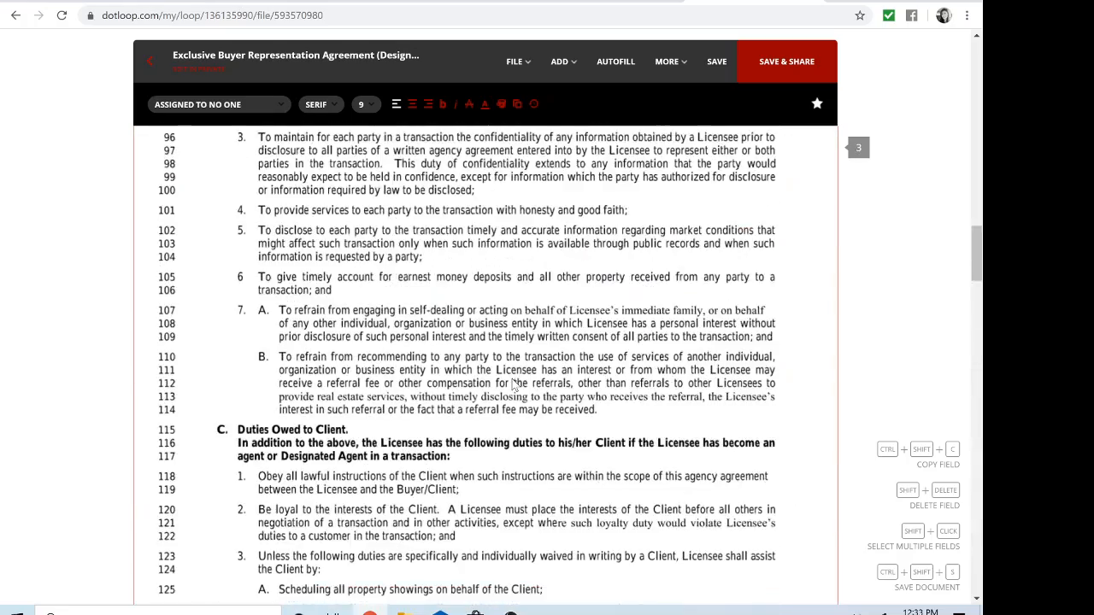
pyautogui.scroll(8, 514, 385)
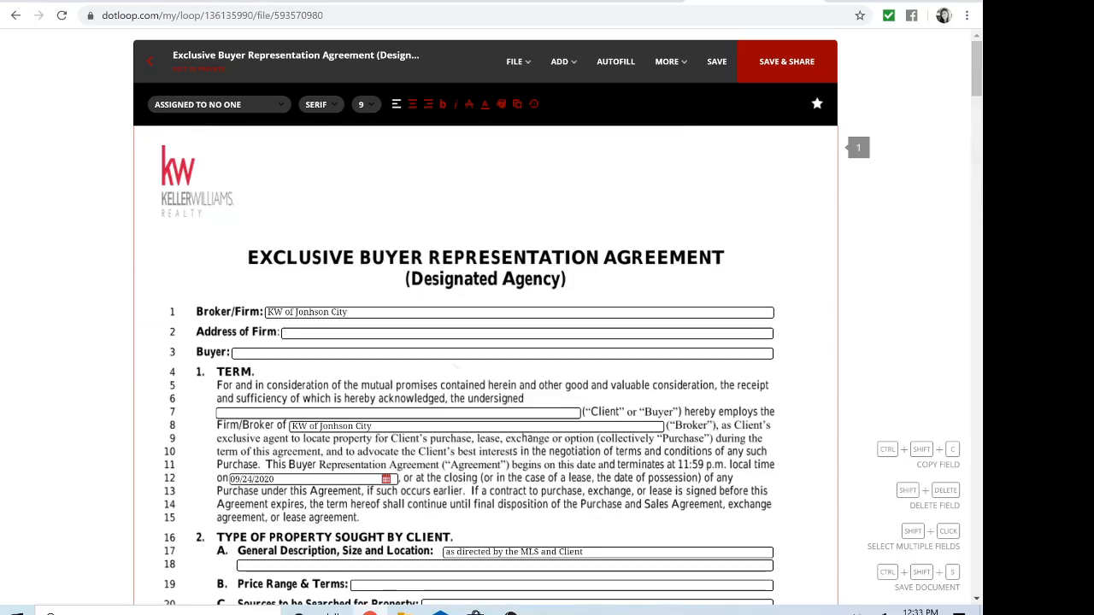
# Step: Close the agreement without saving or sharing it and return to the loop page
pyautogui.click(150, 65)
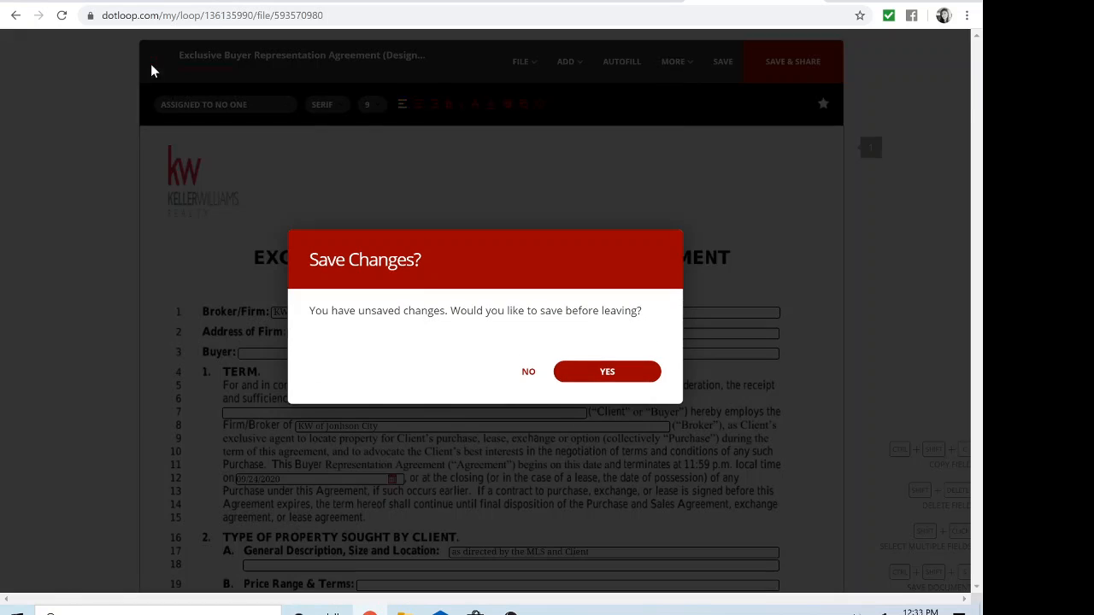
pyautogui.click(530, 373)
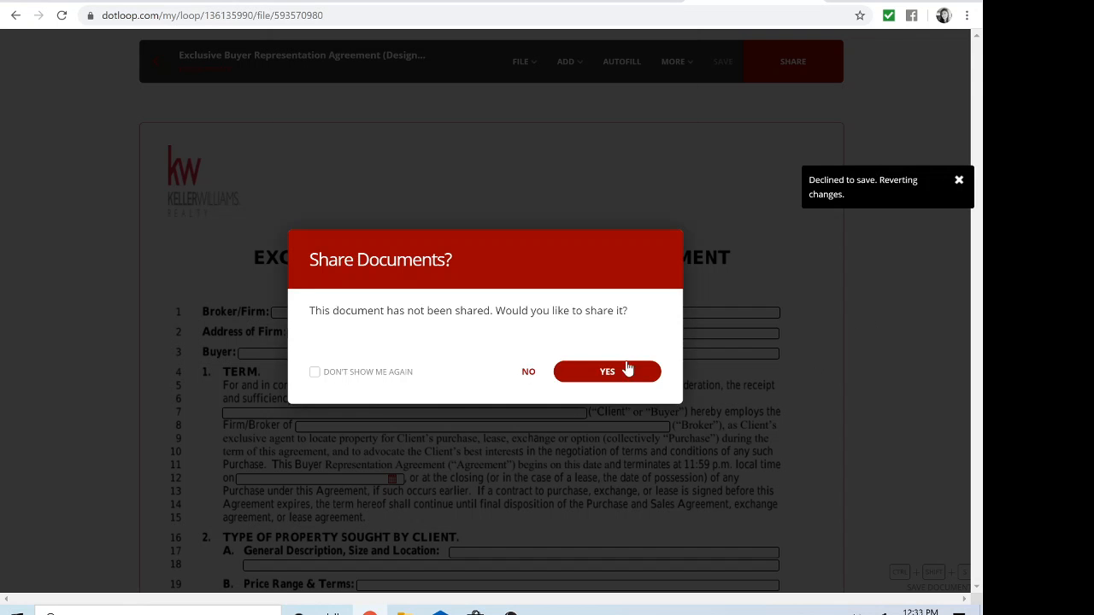
pyautogui.click(529, 374)
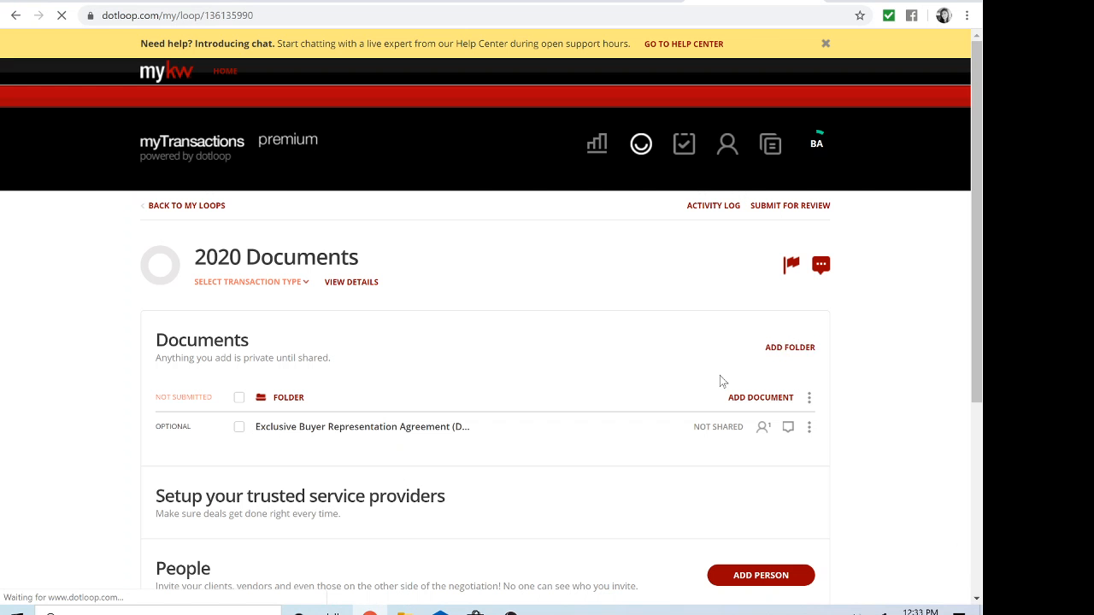
pyautogui.scroll(-3, 655, 403)
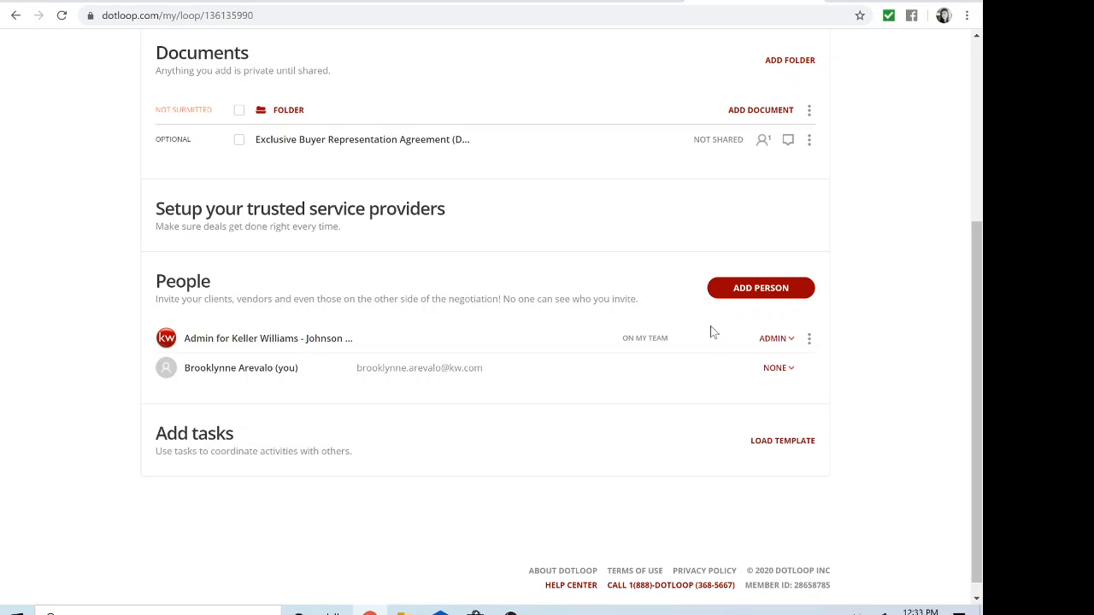
# Step: Add a test person with a name, an e-mail and the Buyer role to the loop's People
pyautogui.click(754, 291)
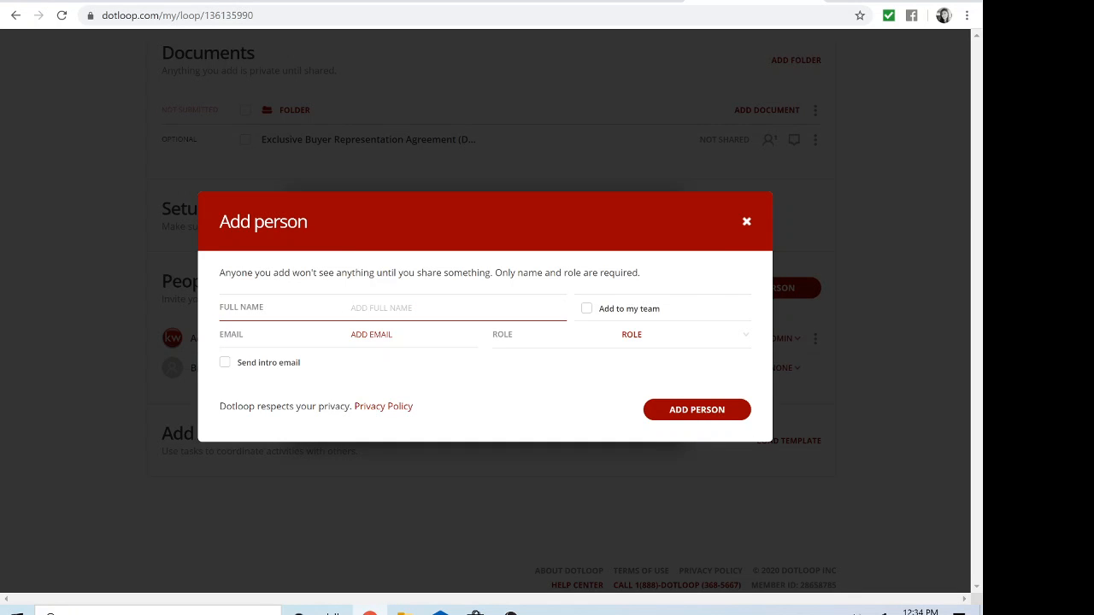
pyautogui.write('Test Test')
pyautogui.press('Tab')
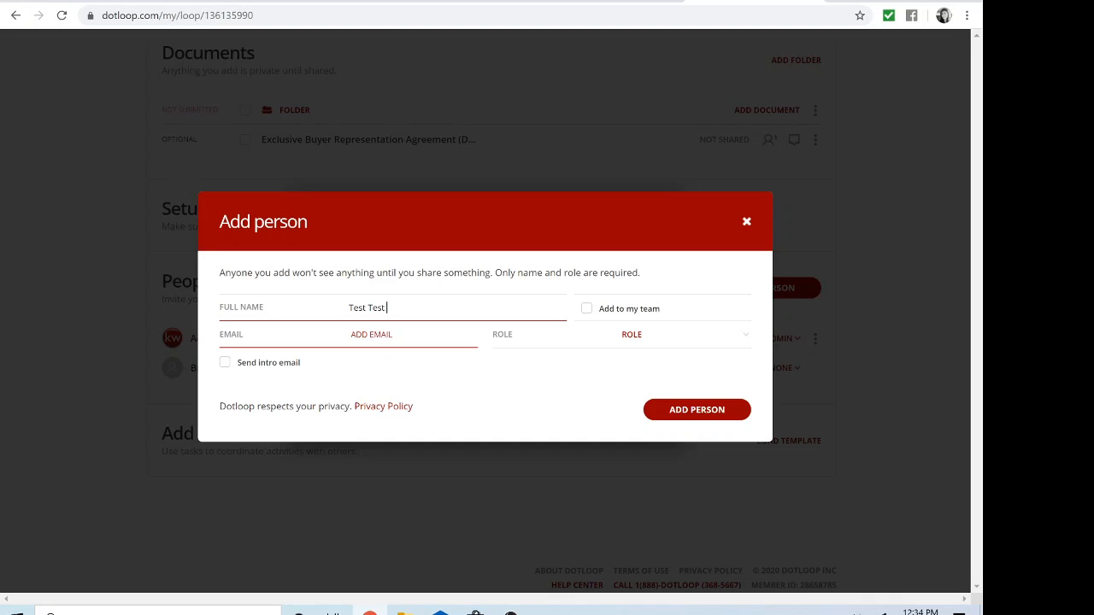
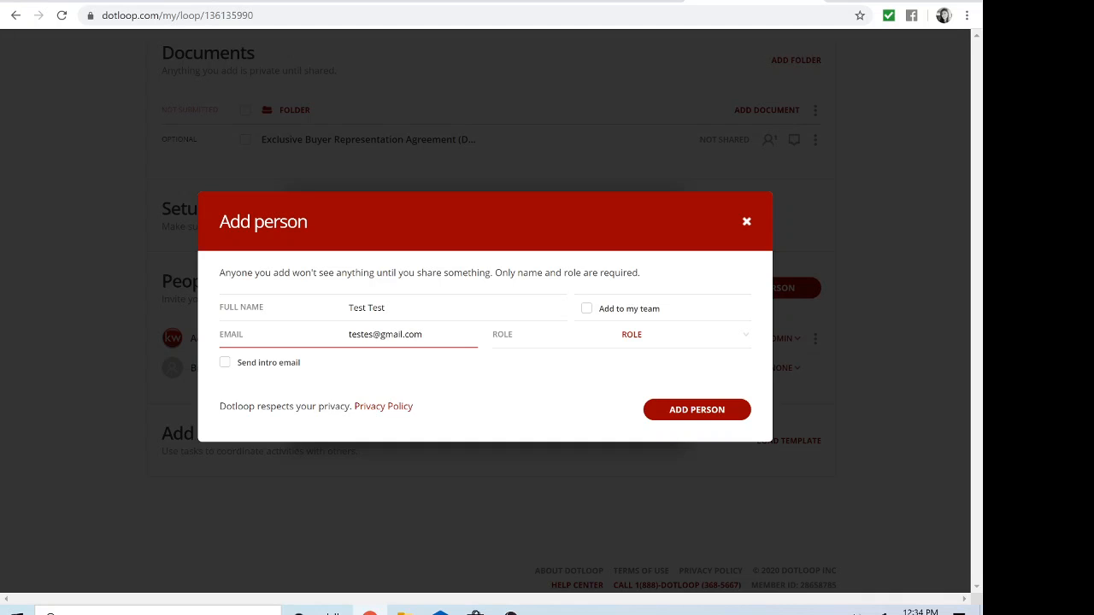
pyautogui.click(630, 334)
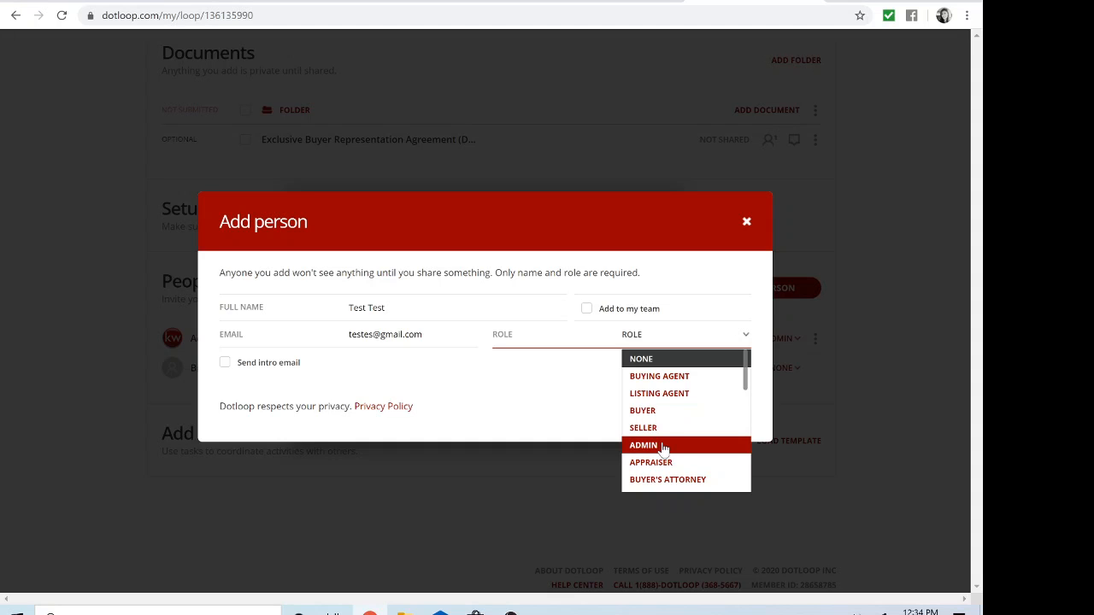
pyautogui.click(659, 411)
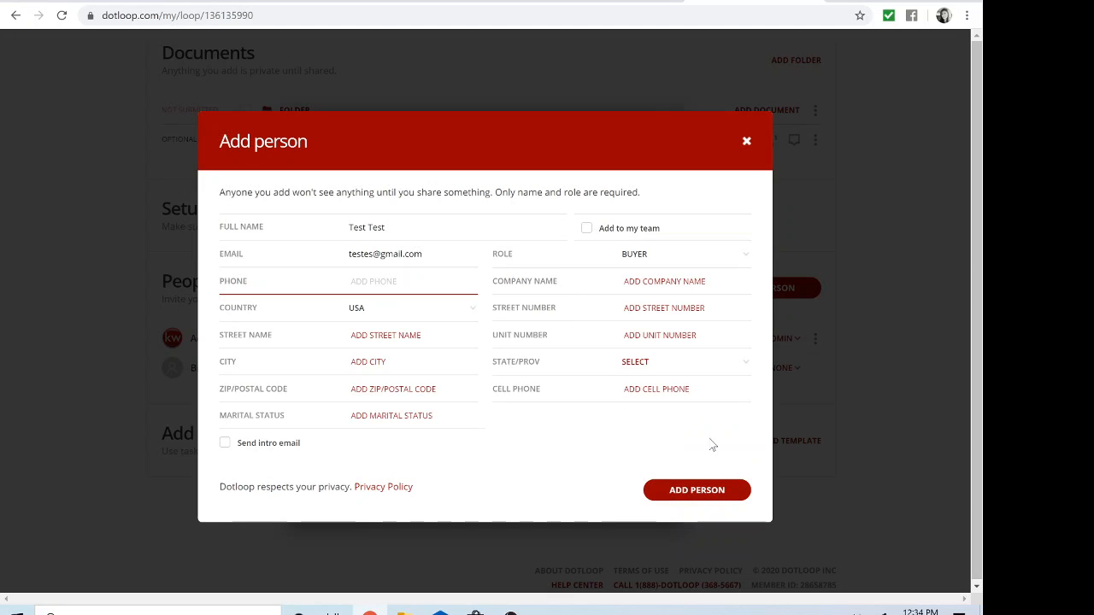
pyautogui.click(696, 491)
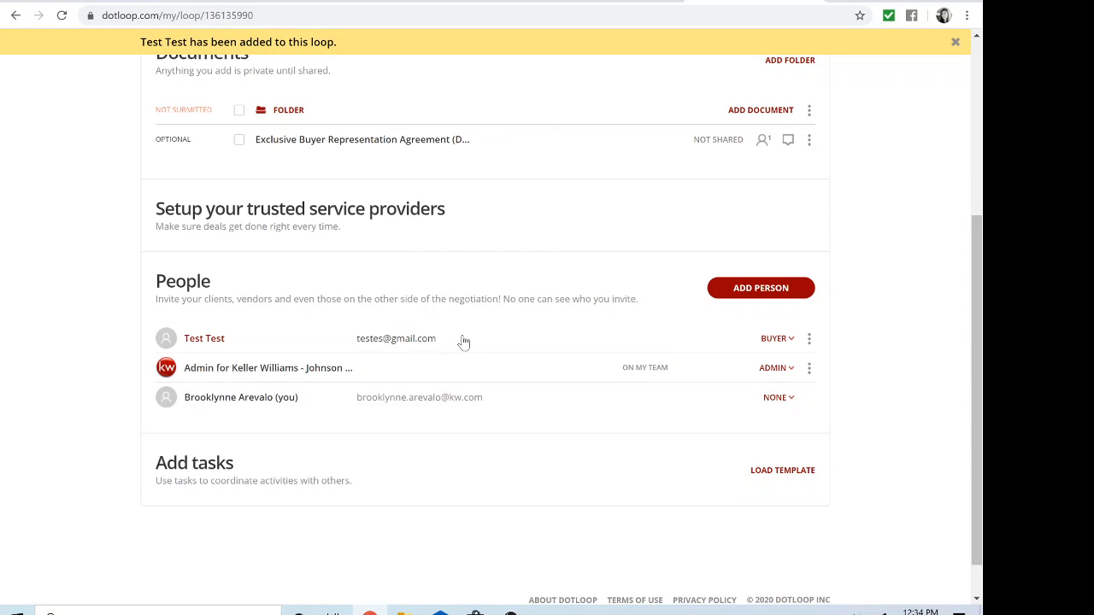
pyautogui.scroll(1, 464, 342)
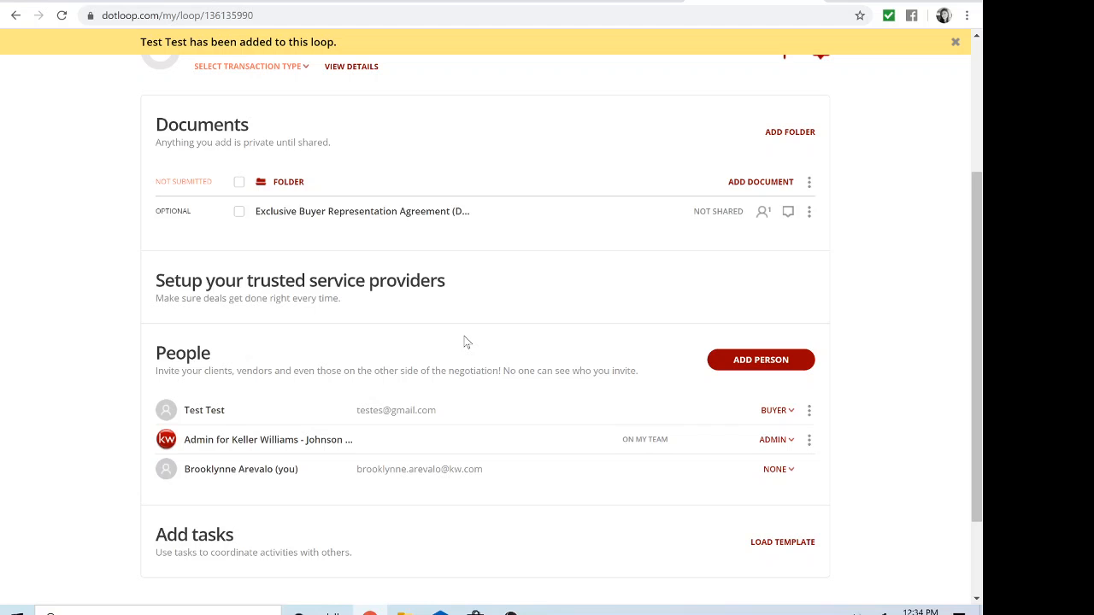
pyautogui.scroll(1, 465, 342)
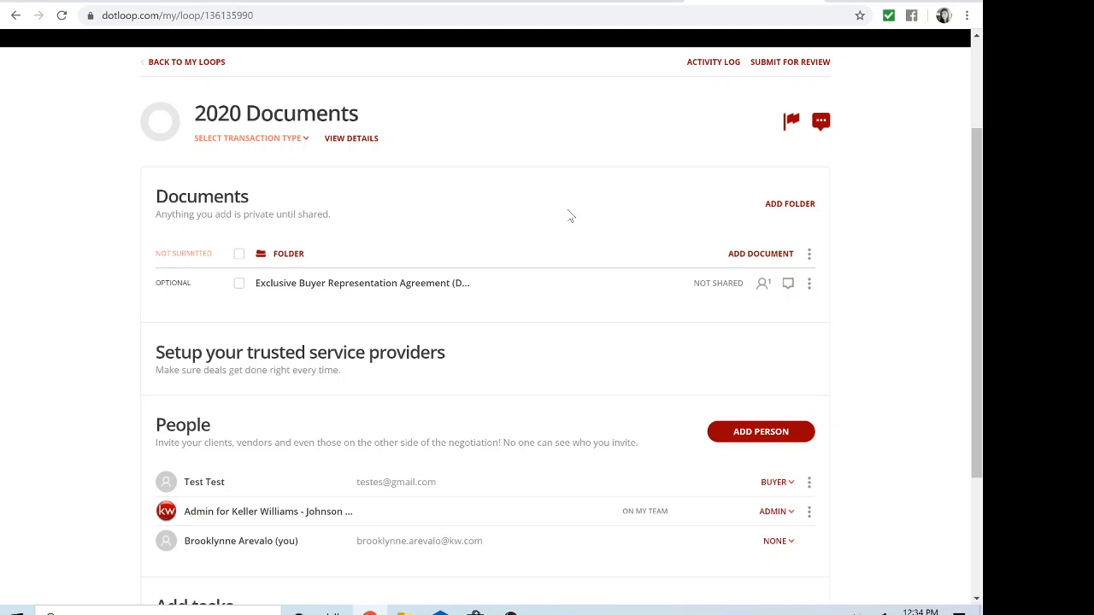
# Step: Upload the Purchase and Sale Agreement (TAR RF401) PDF from Downloads through Add Document > Browse
pyautogui.click(754, 256)
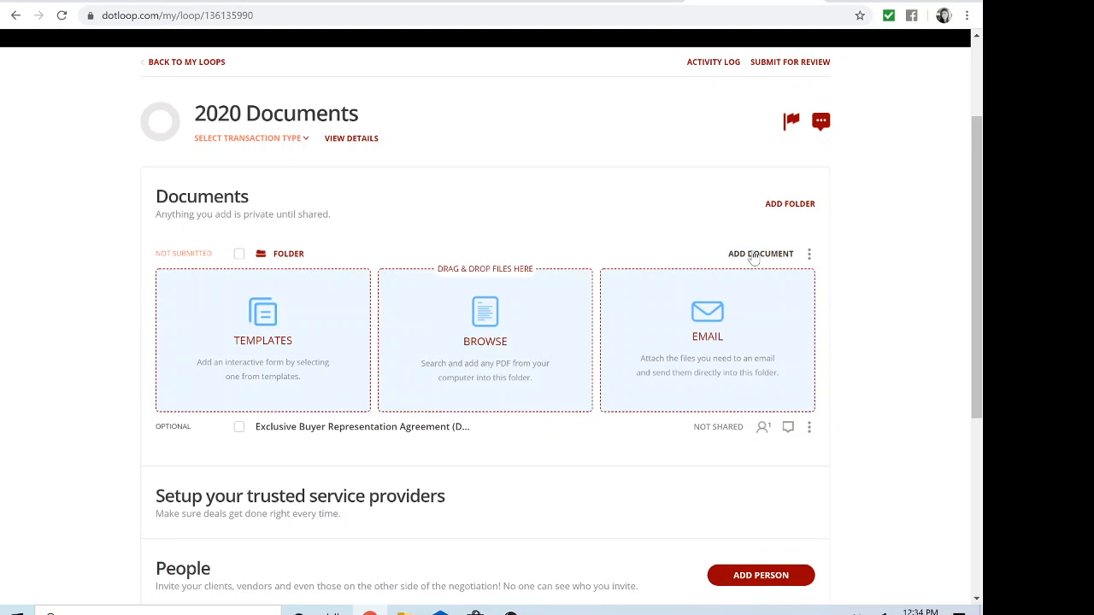
pyautogui.click(478, 339)
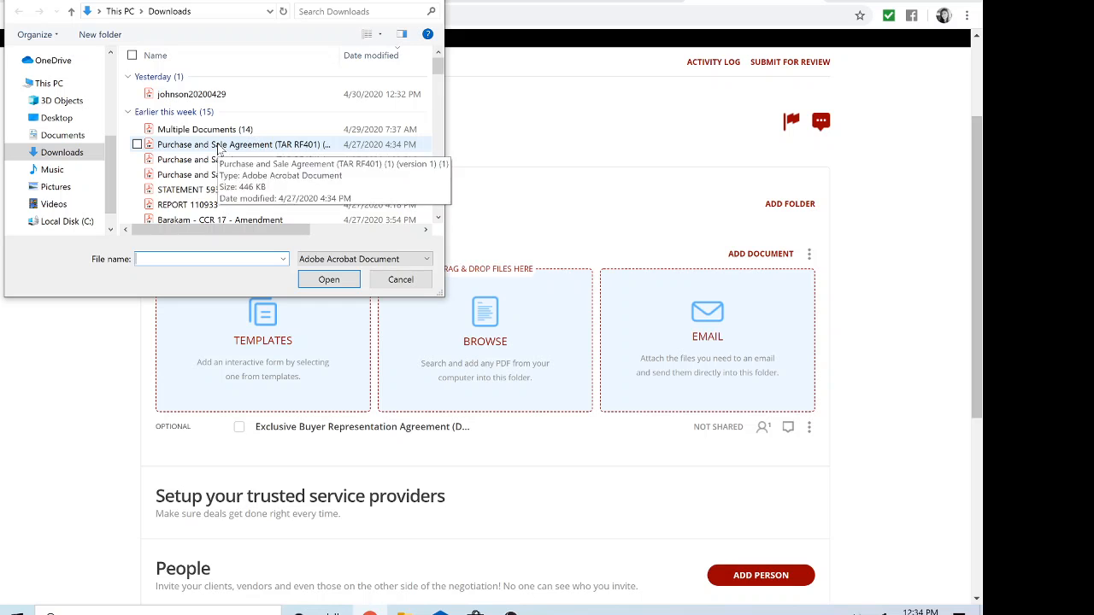
pyautogui.click(220, 152)
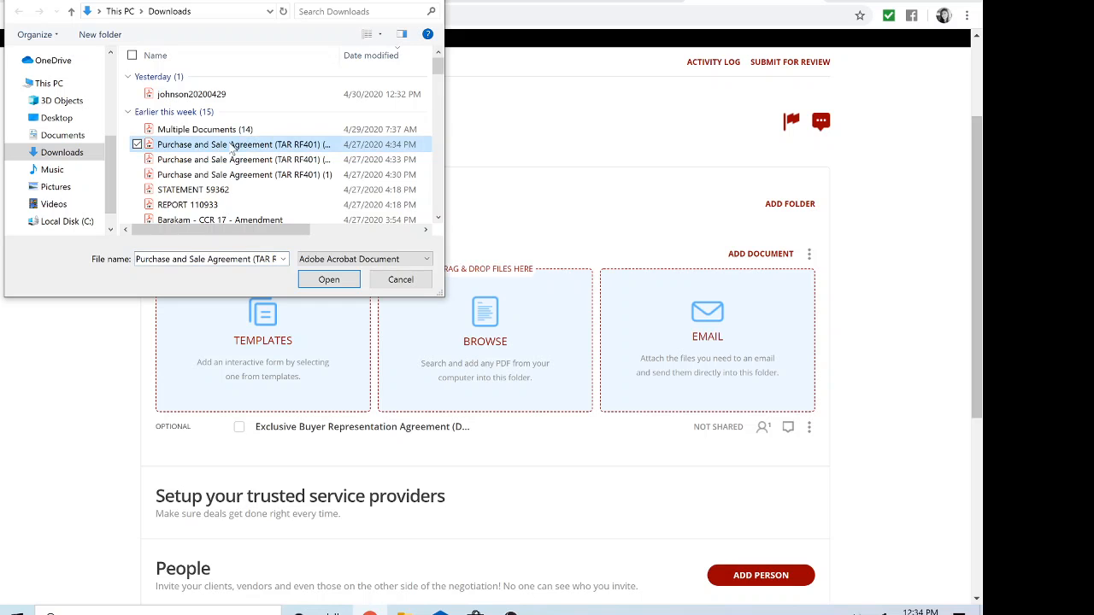
pyautogui.click(328, 279)
pyautogui.scroll(-2, 336, 283)
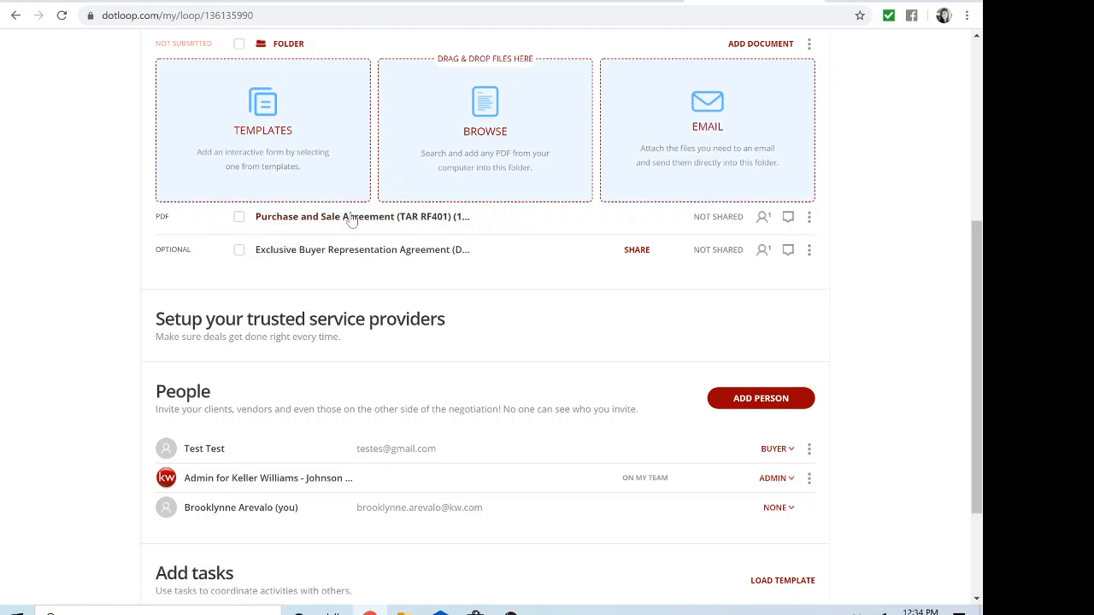
# Step: Open the Purchase and Sale Agreement, scroll to the page 3 earnest money section, and show the ADD menu
pyautogui.click(351, 221)
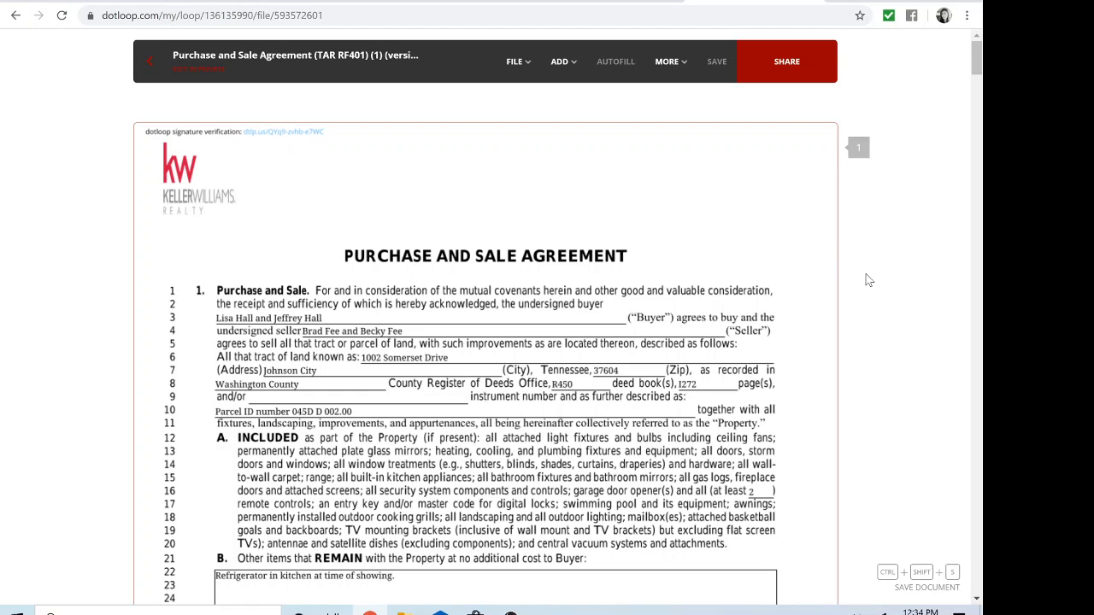
pyautogui.scroll(-3, 867, 280)
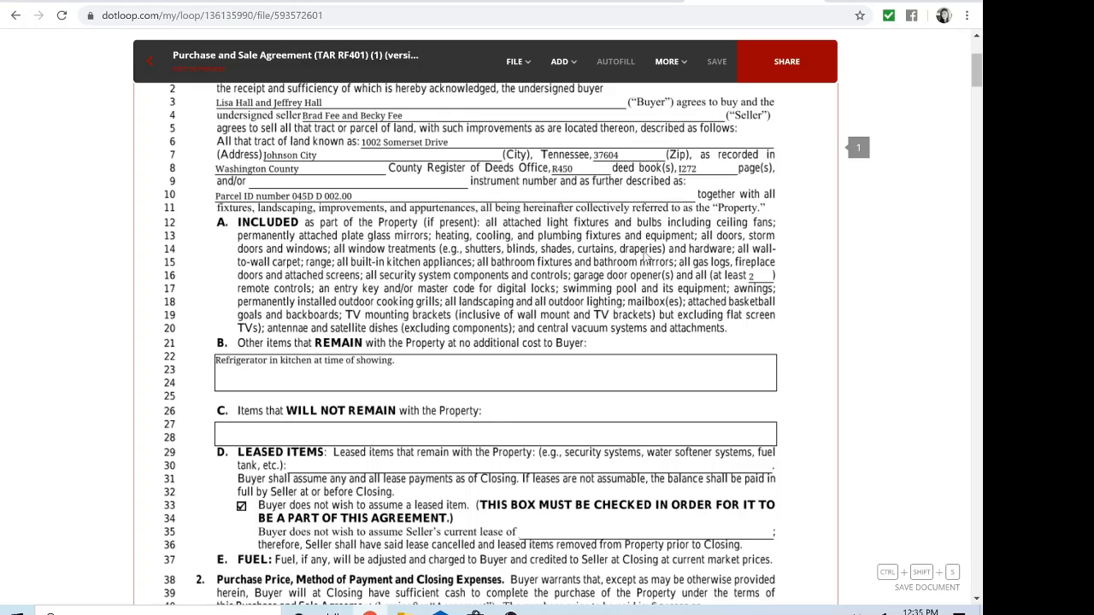
pyautogui.scroll(-20, 643, 257)
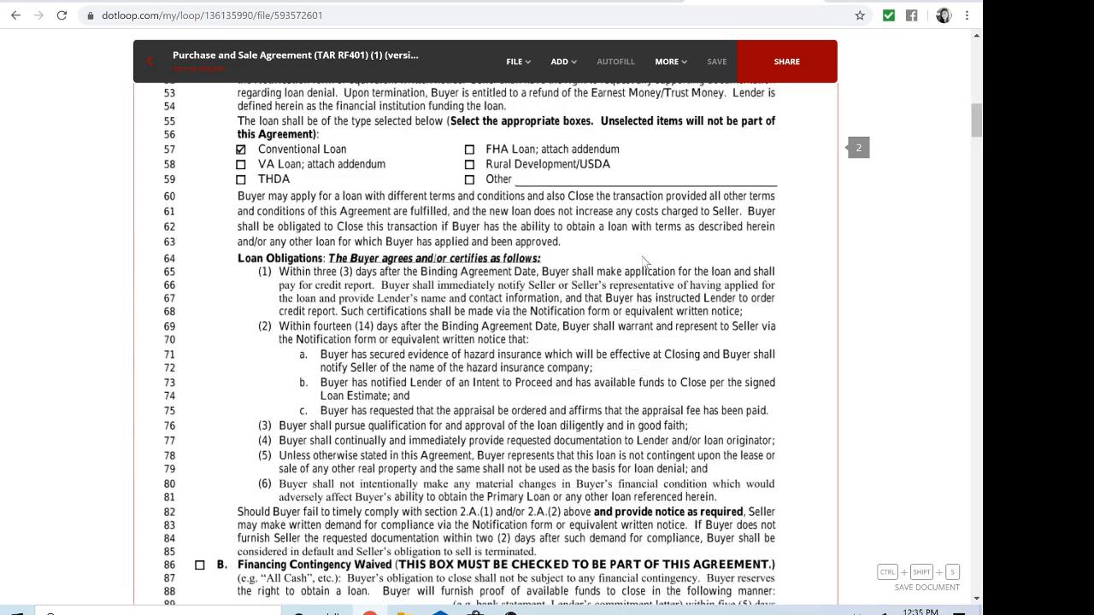
pyautogui.scroll(-12, 643, 263)
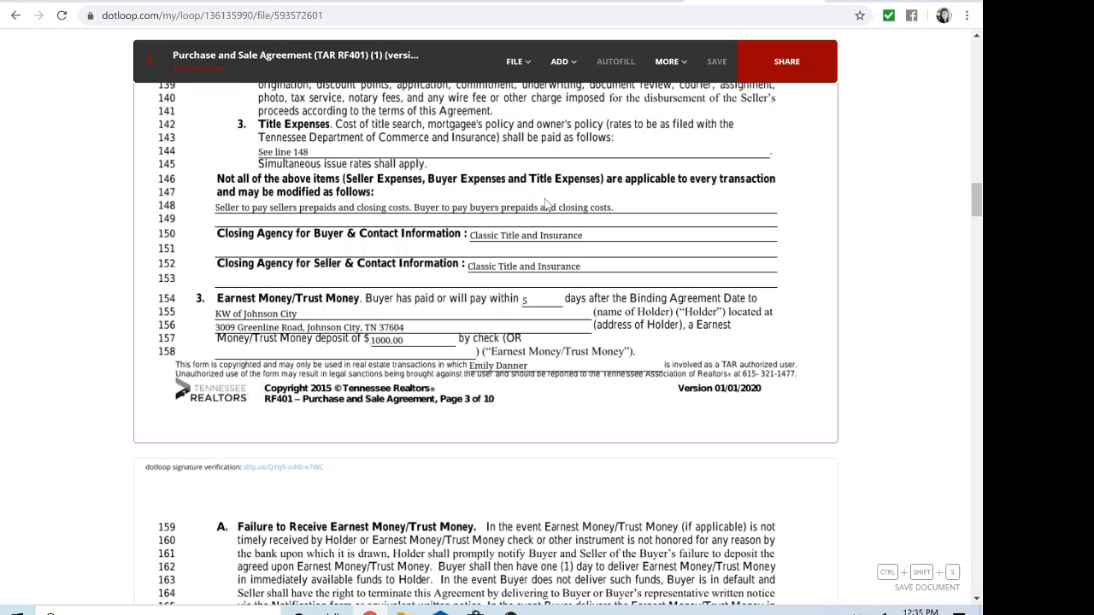
pyautogui.click(578, 80)
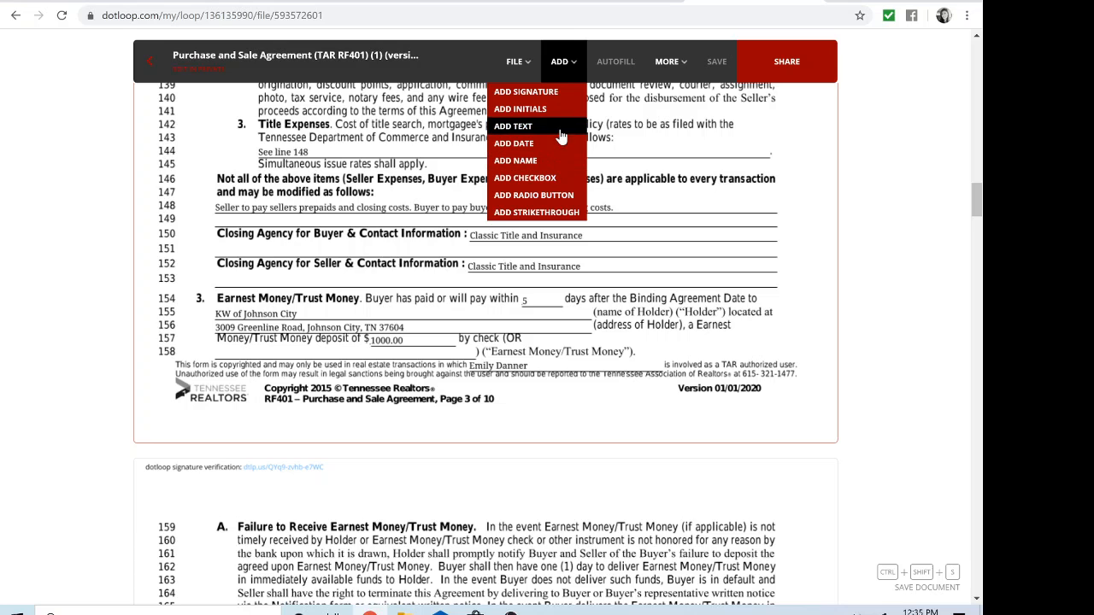
# Step: Place a text field on line 151, widen it across the line, and enter '133 Mian Street'
pyautogui.click(563, 130)
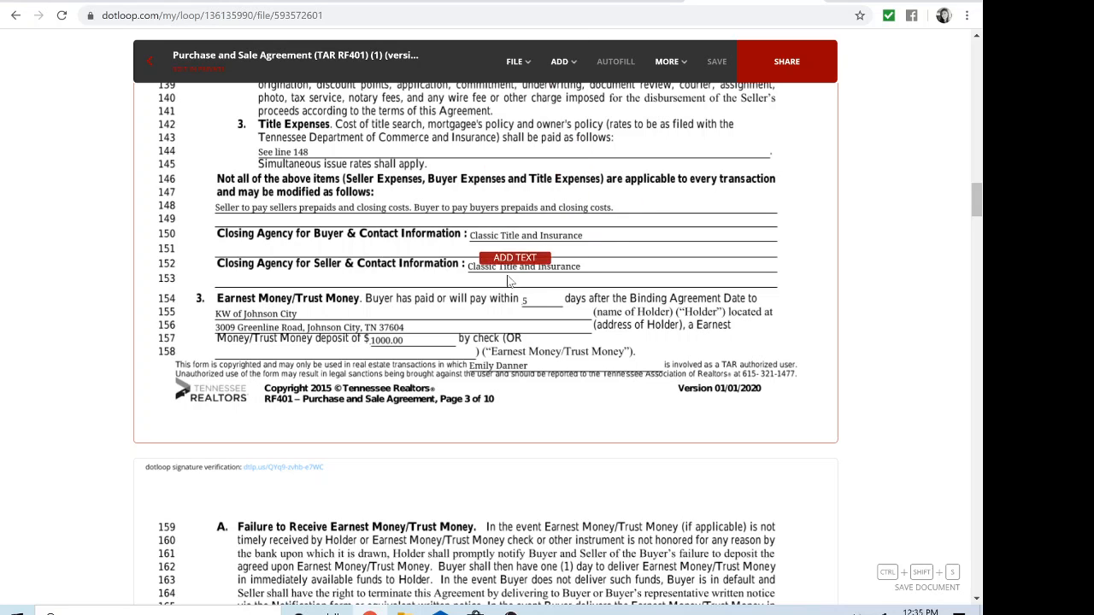
pyautogui.click(257, 263)
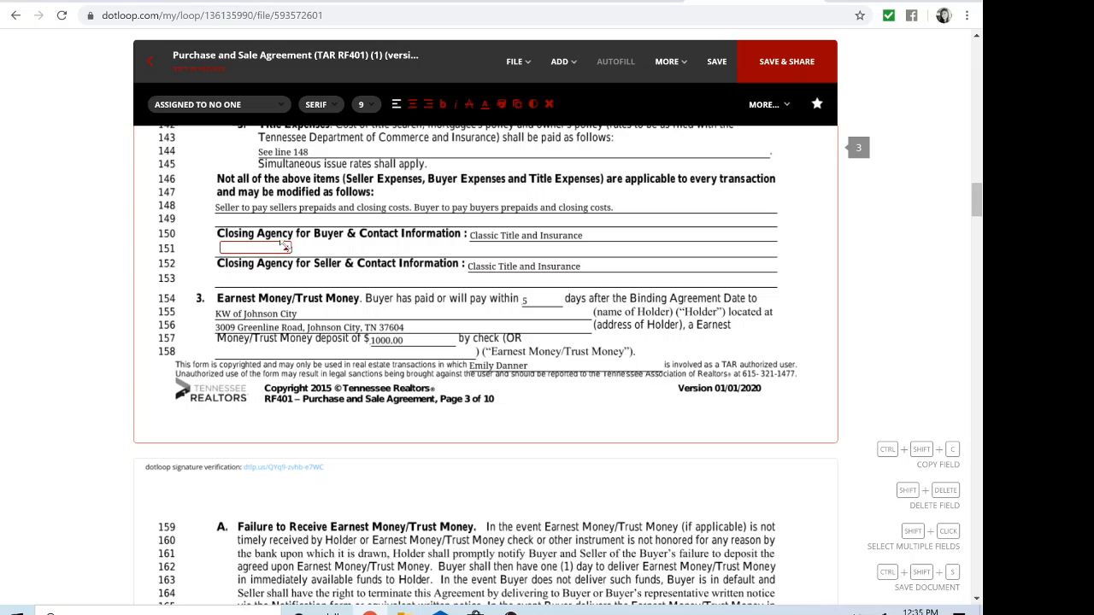
pyautogui.moveTo(288, 248); pyautogui.dragTo(563, 254)
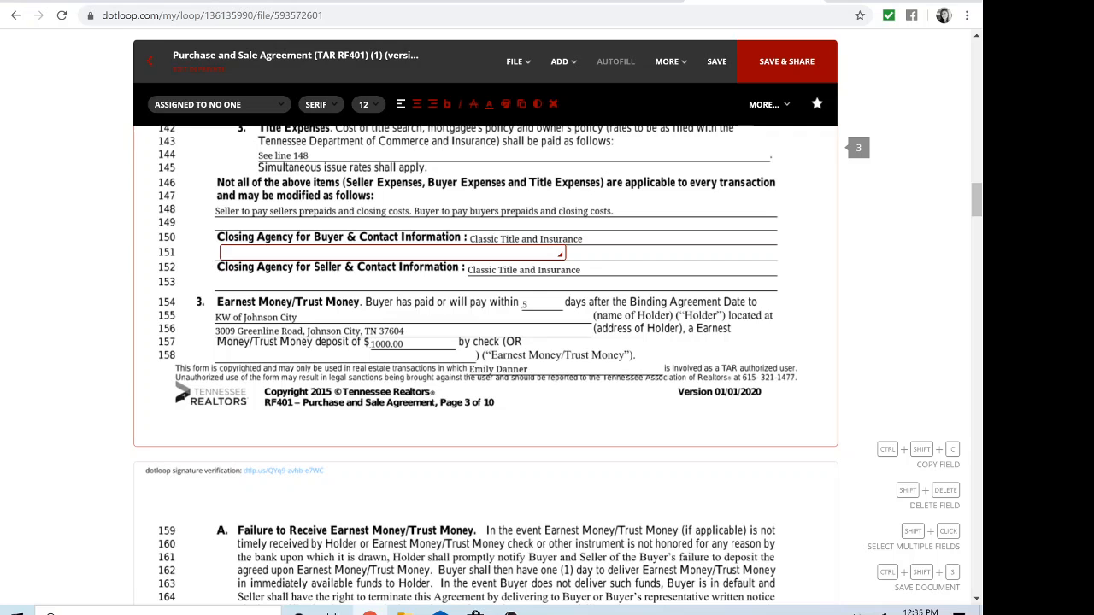
pyautogui.write('133 Mian Street')
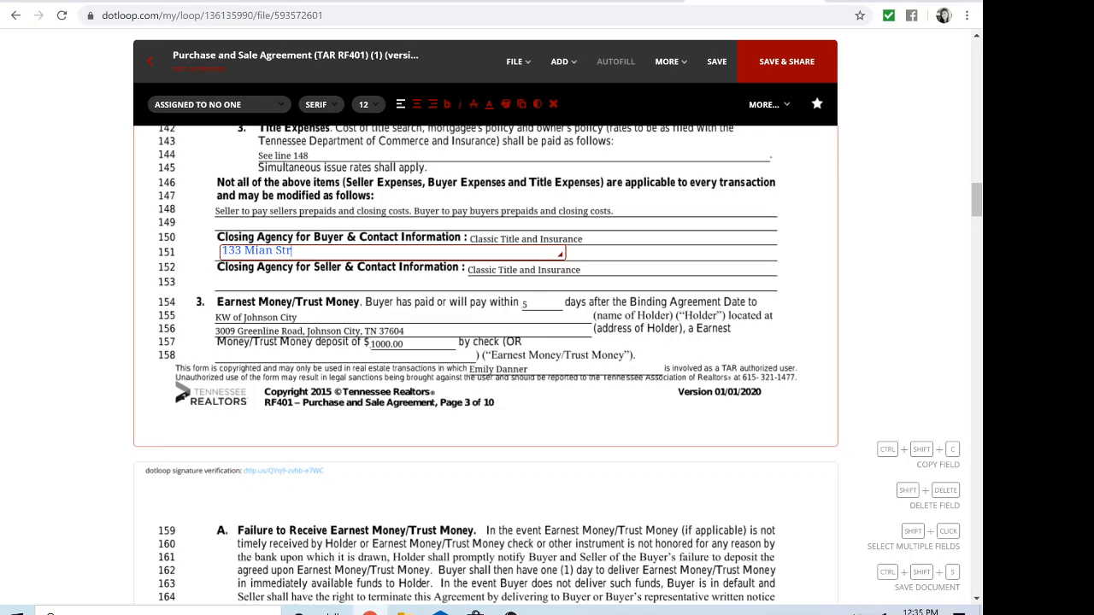
pyautogui.click(424, 302)
pyautogui.scroll(-7, 422, 303)
pyautogui.scroll(-20, 423, 303)
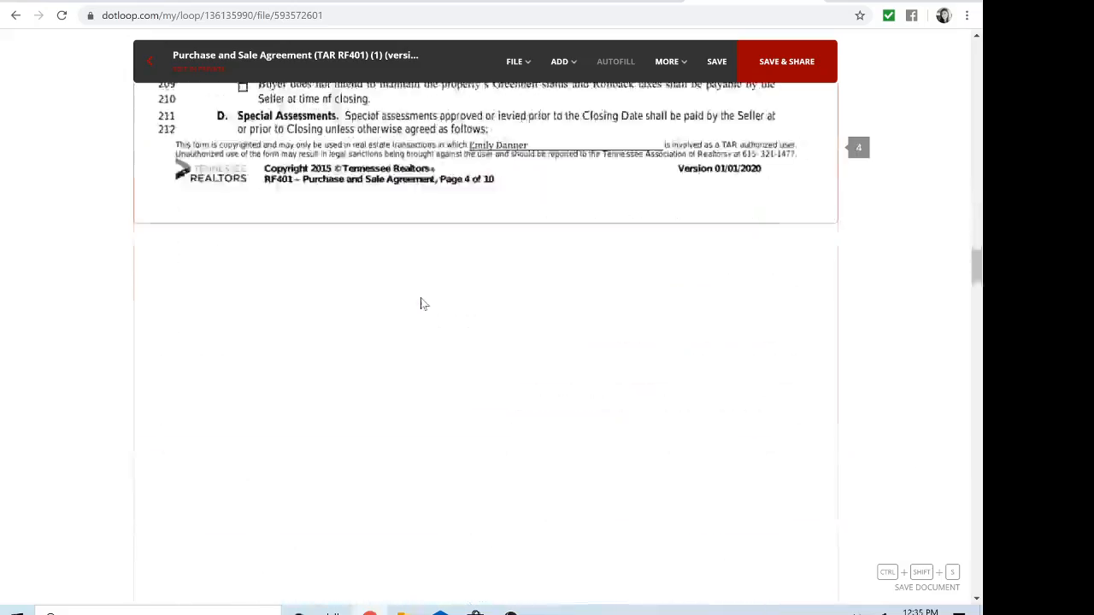
pyautogui.scroll(-20, 423, 303)
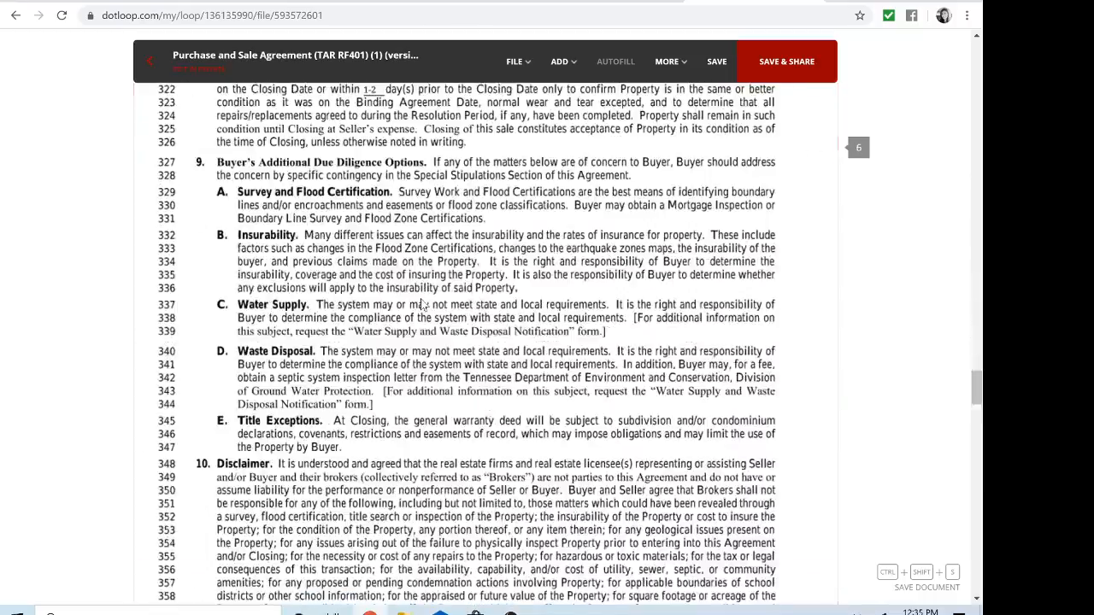
pyautogui.scroll(-15, 416, 315)
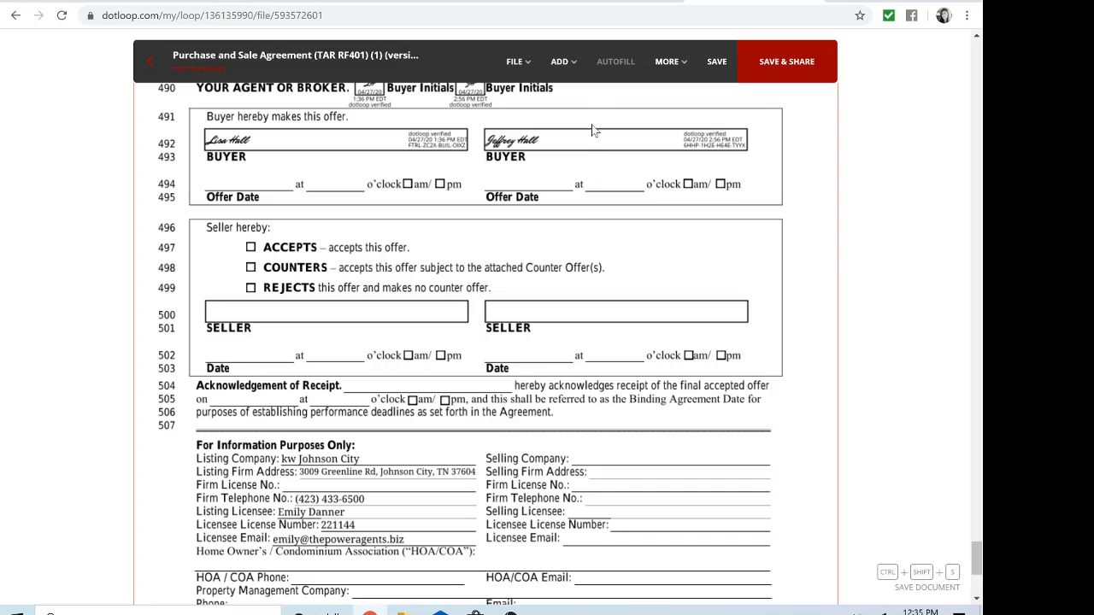
# Step: Put a ticked checkbox field on the COUNTERS box at line 498 on page 10
pyautogui.click(567, 68)
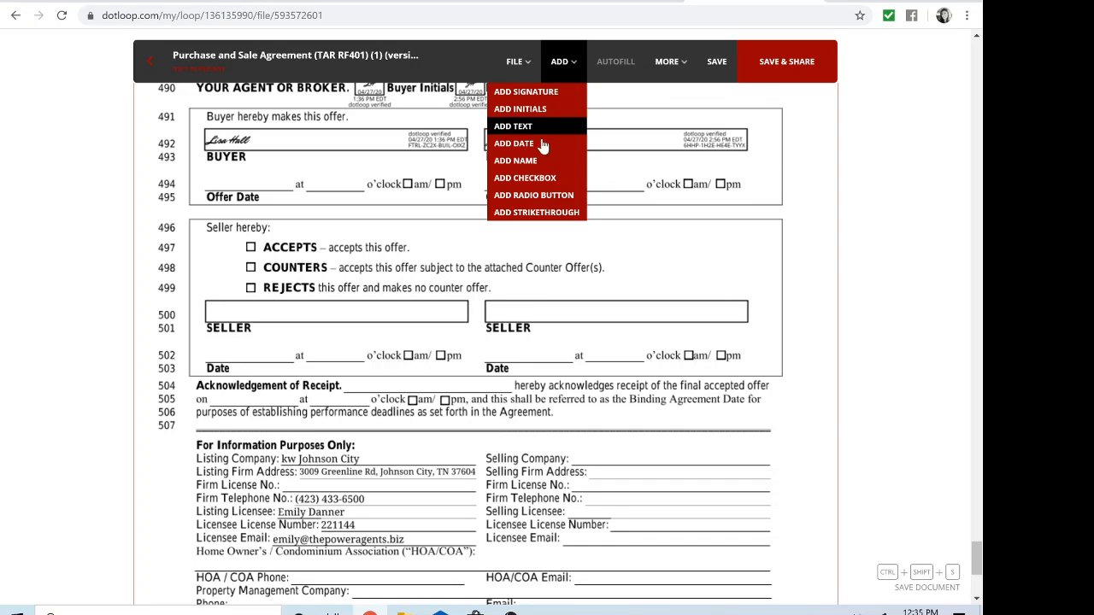
pyautogui.click(526, 186)
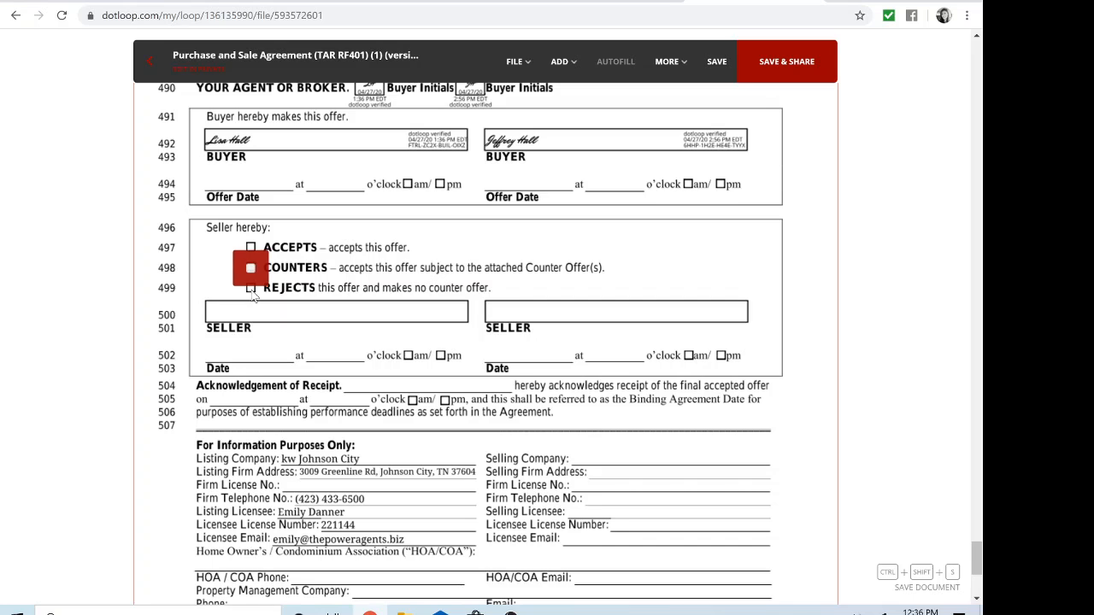
pyautogui.click(248, 268)
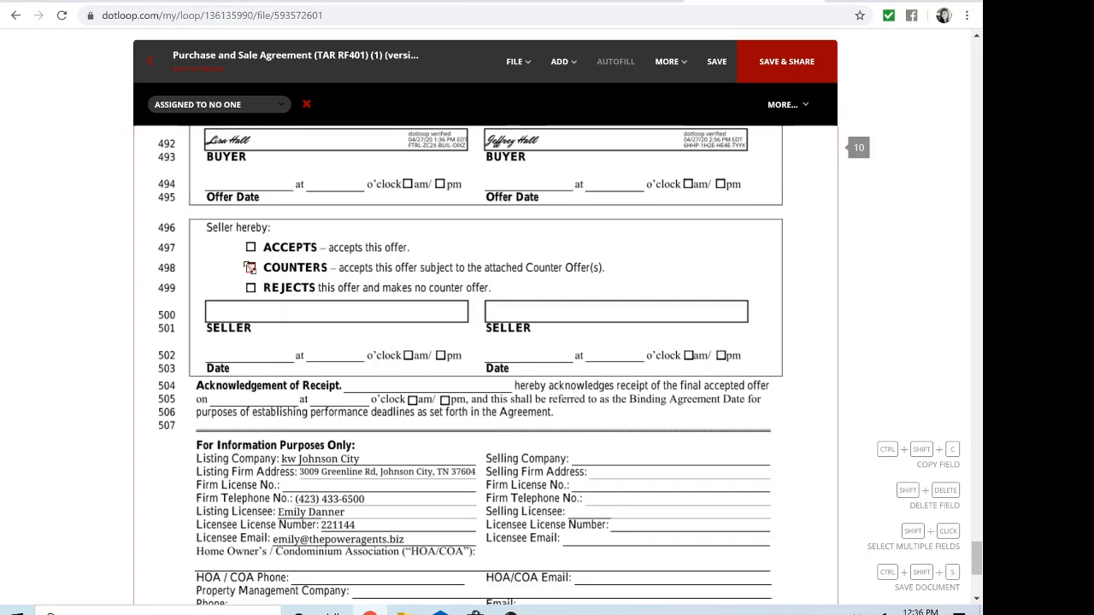
pyautogui.click(562, 62)
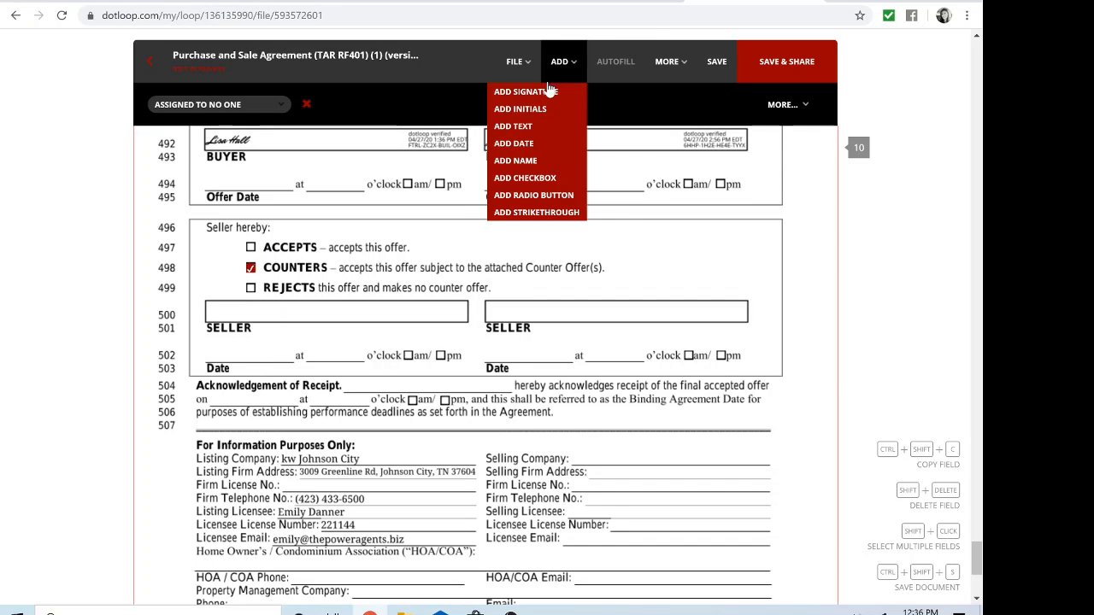
# Step: Place a signature field on the first SELLER line (line 500), assigned to the test buyer
pyautogui.click(525, 92)
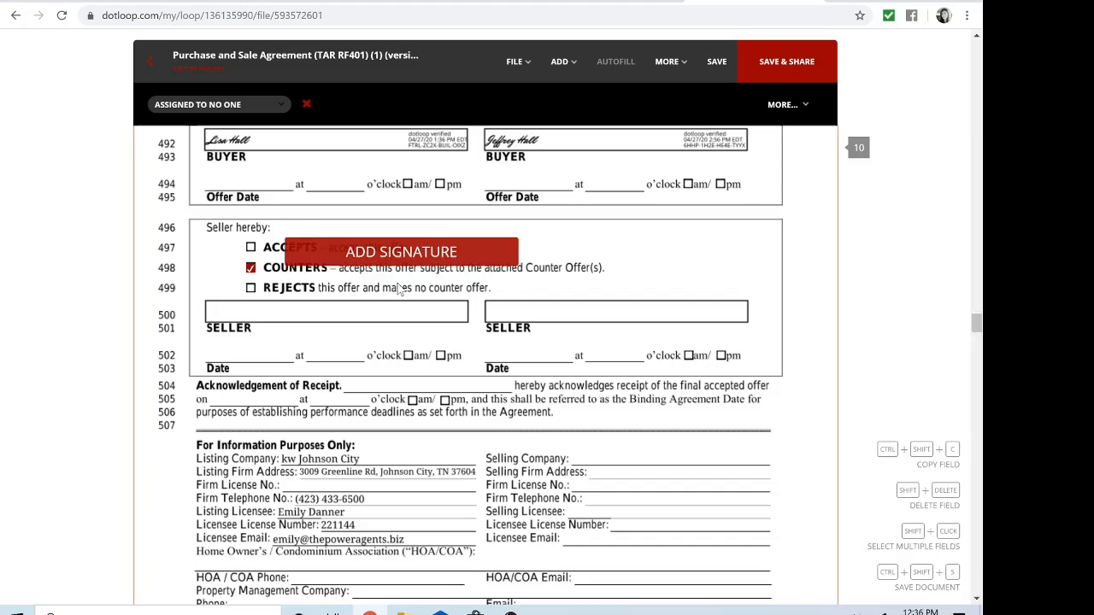
pyautogui.click(325, 335)
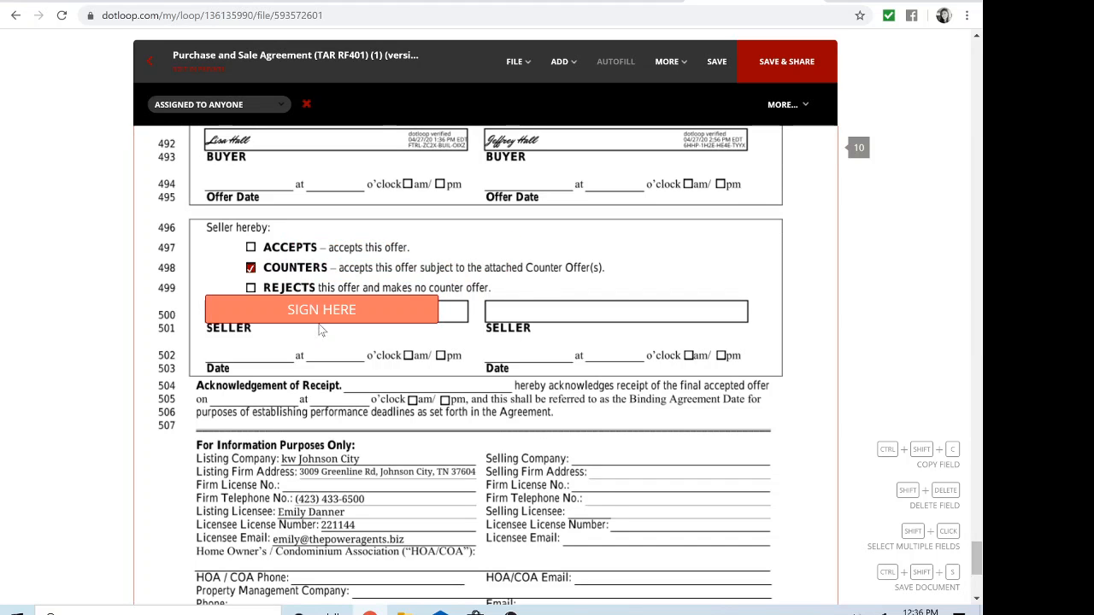
pyautogui.click(290, 349)
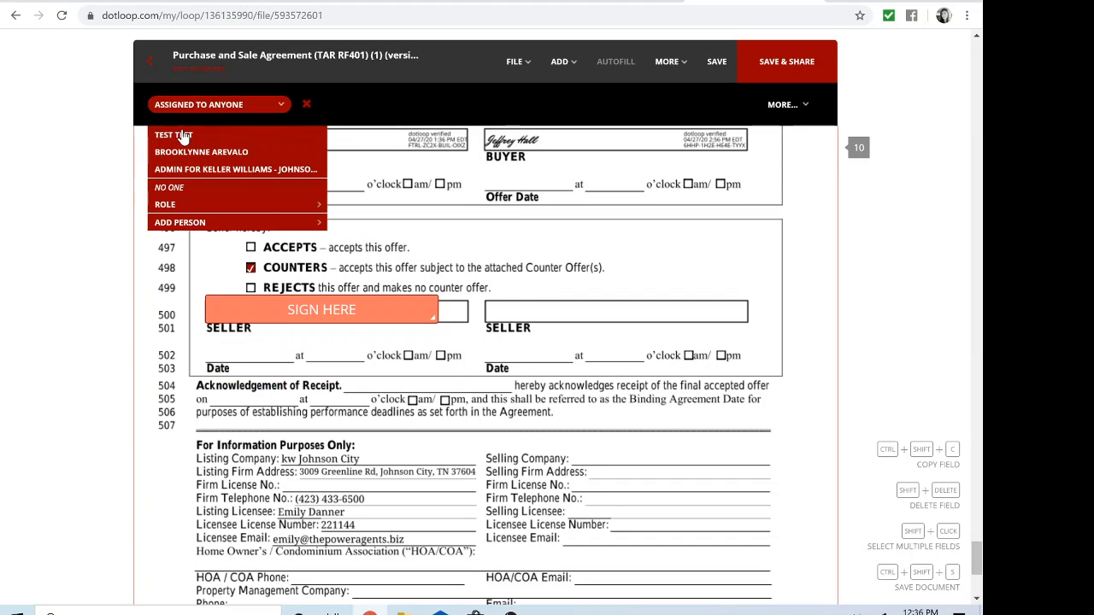
pyautogui.click(178, 137)
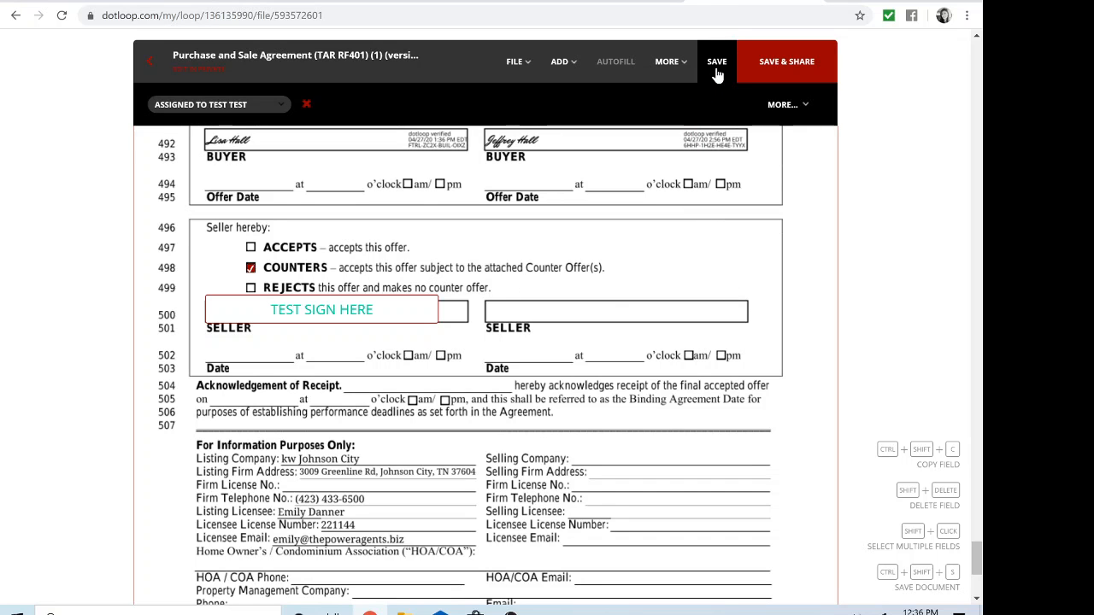
pyautogui.scroll(10, 433, 314)
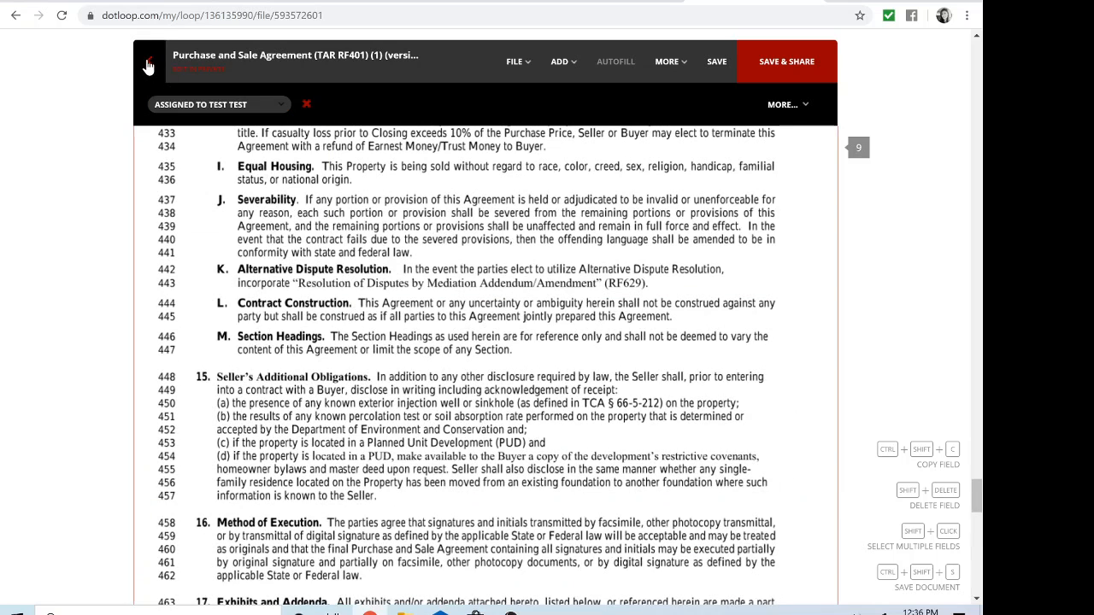
# Step: Leave the editor without saving changes and skip sharing, returning to the 2020 Documents loop
pyautogui.click(148, 66)
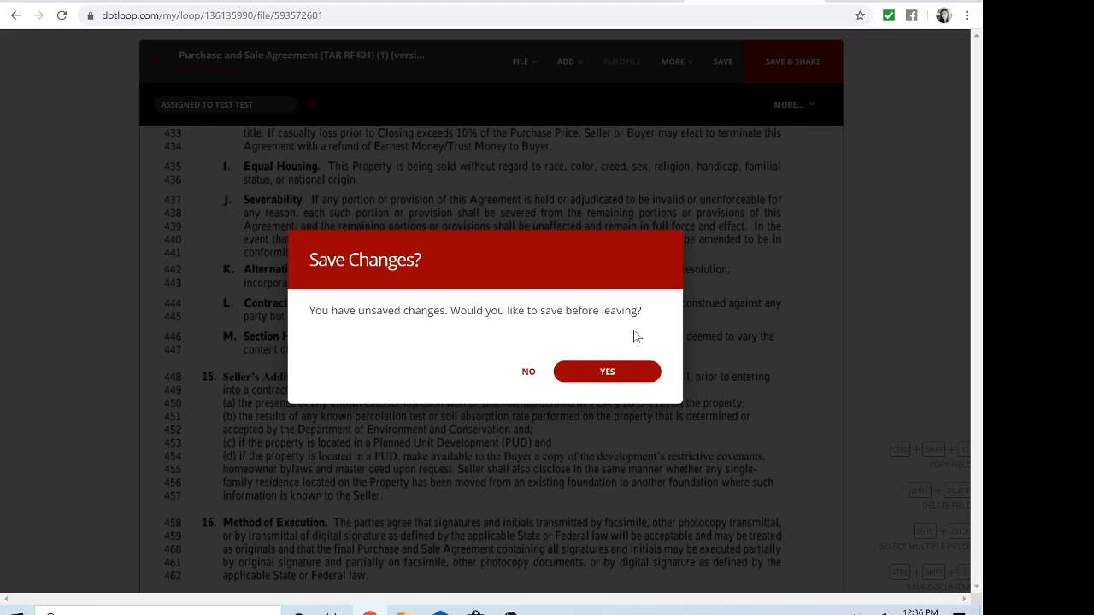
pyautogui.click(528, 373)
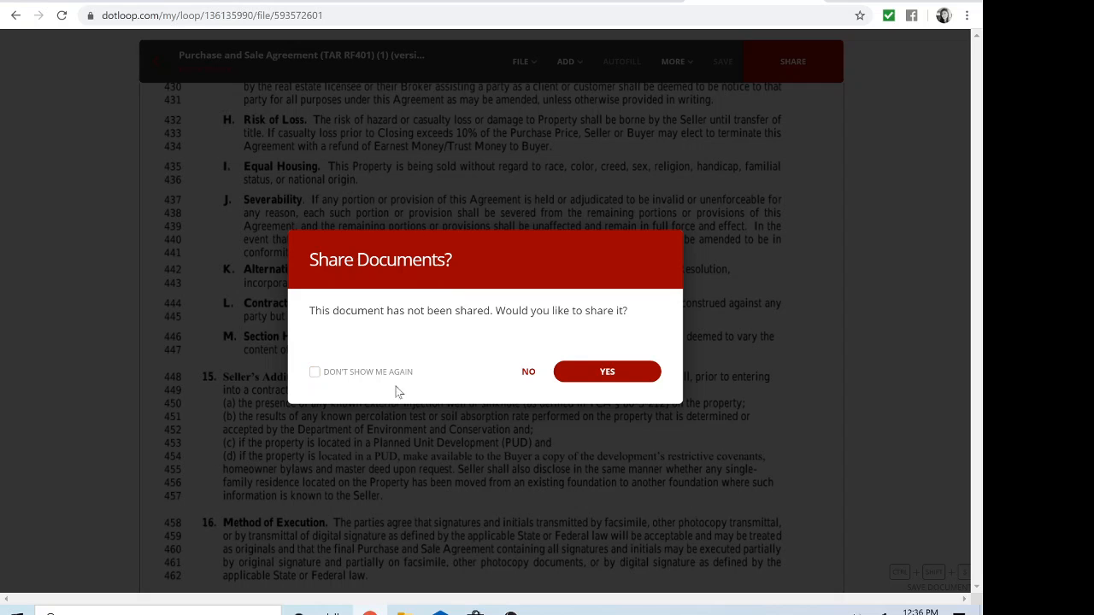
pyautogui.click(528, 374)
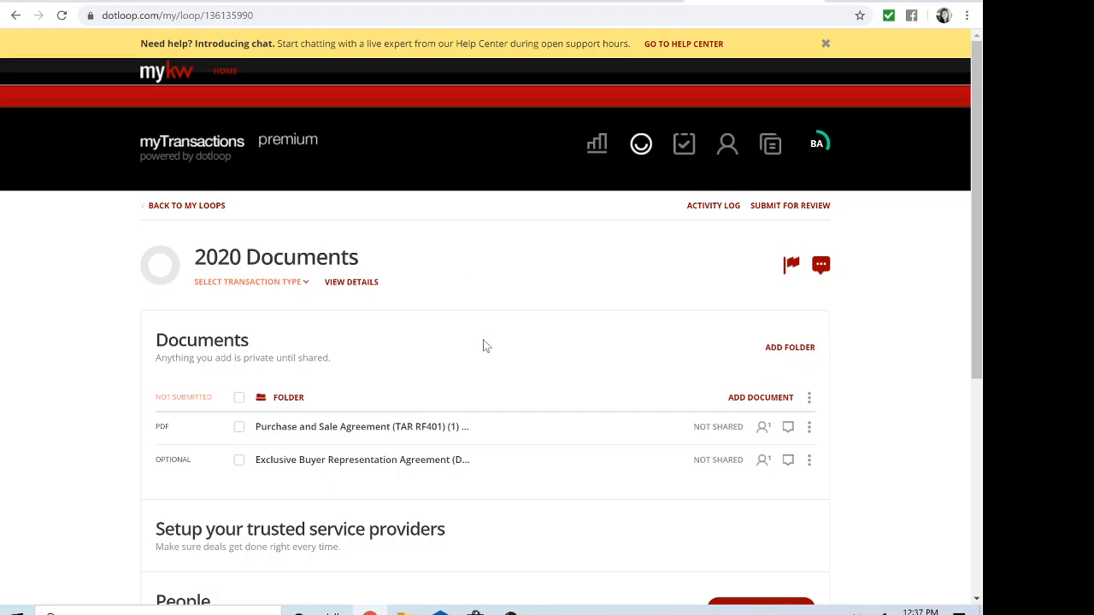
pyautogui.scroll(-1, 485, 333)
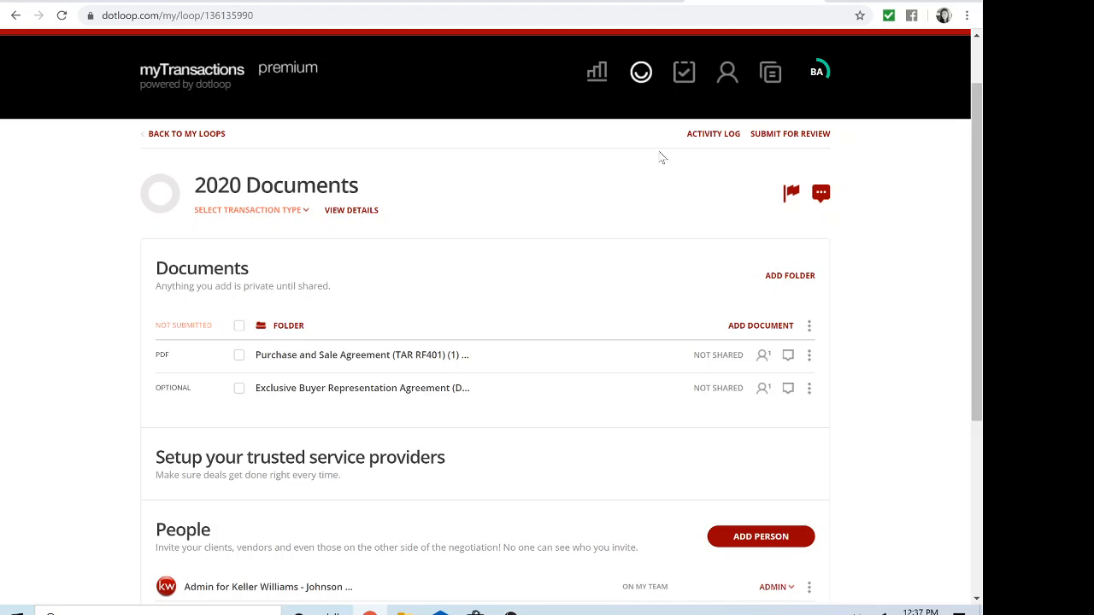
pyautogui.click(511, 613)
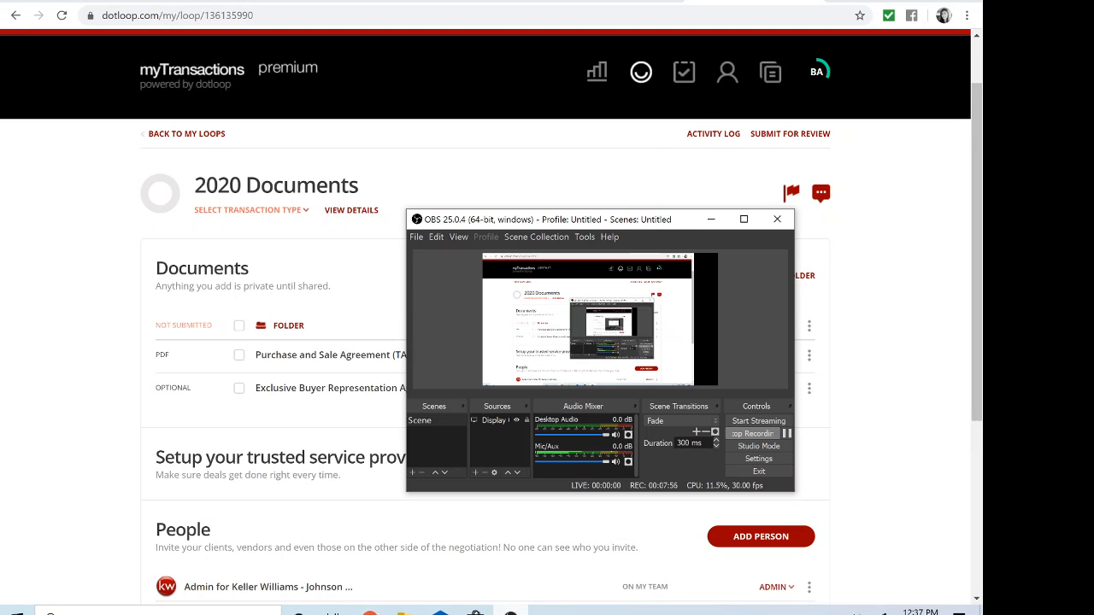